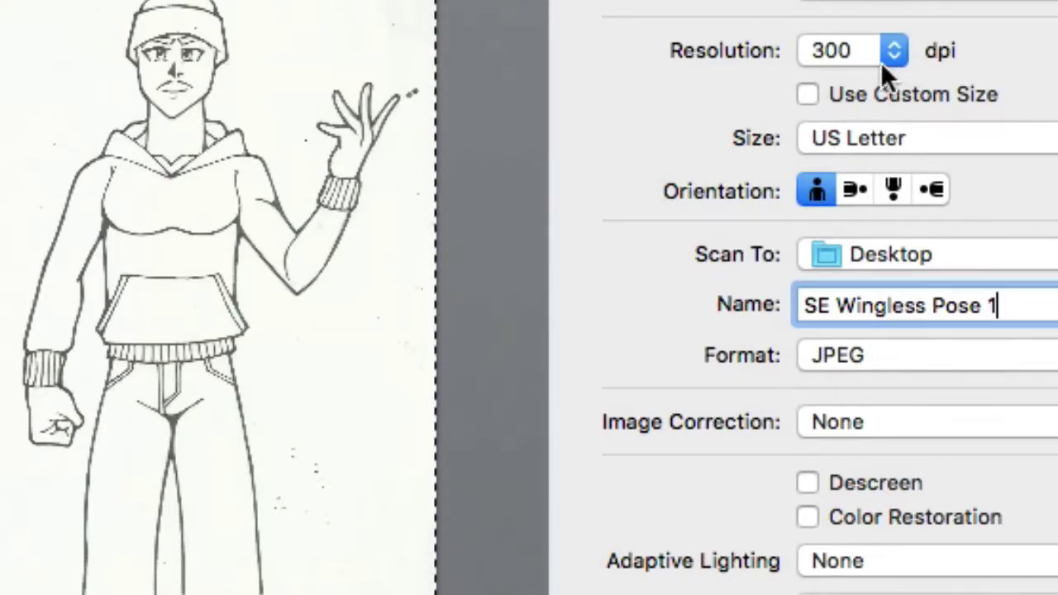
pyautogui.click(893, 54)
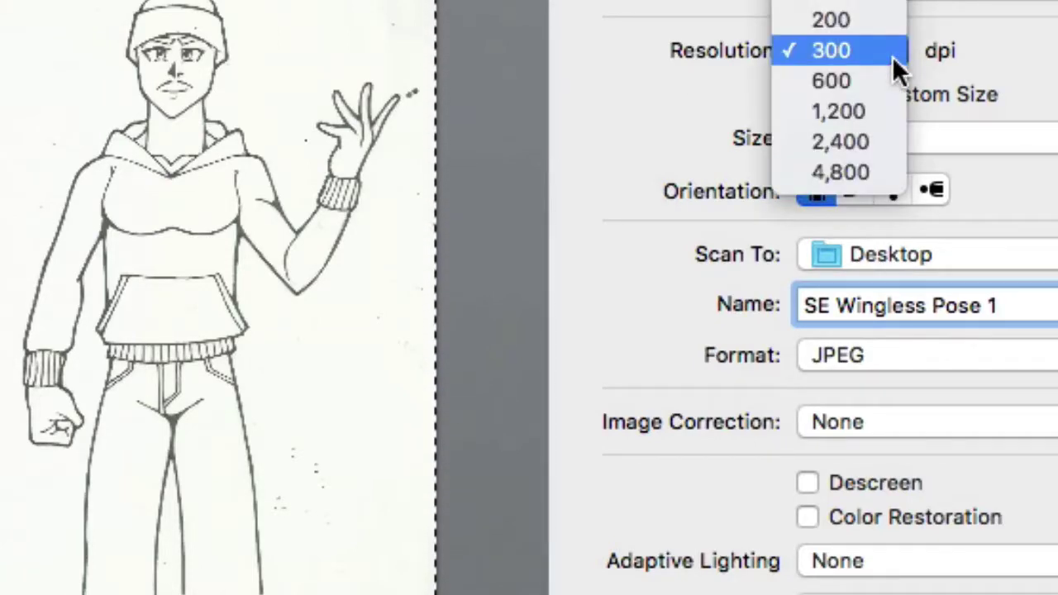
pyautogui.click(901, 50)
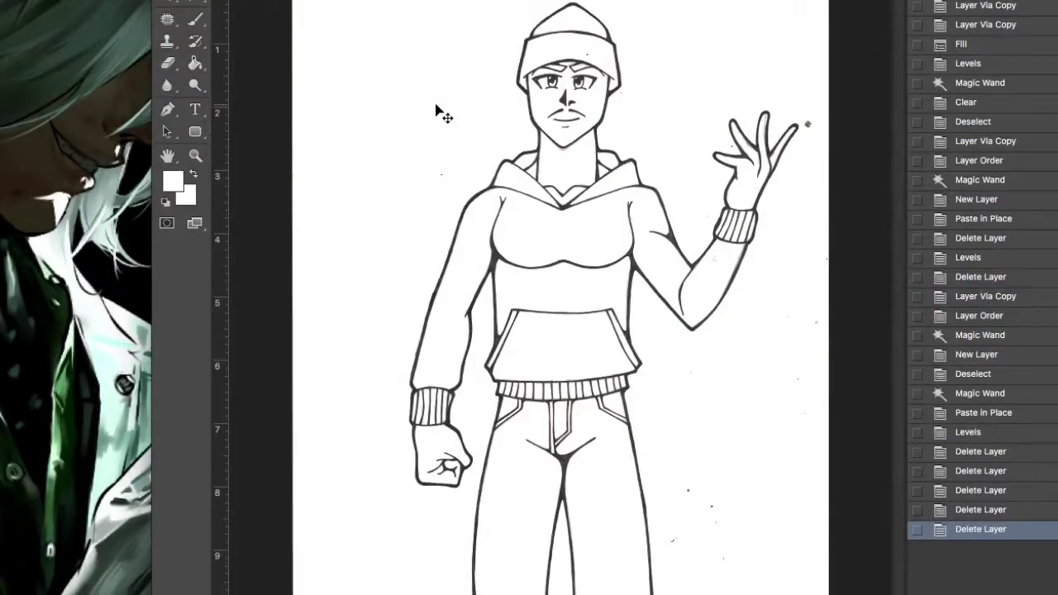
# Copy the scanned drawing onto a new Layer 1 with Cmd+J, then select the Background layer.
pyautogui.press('super+j')
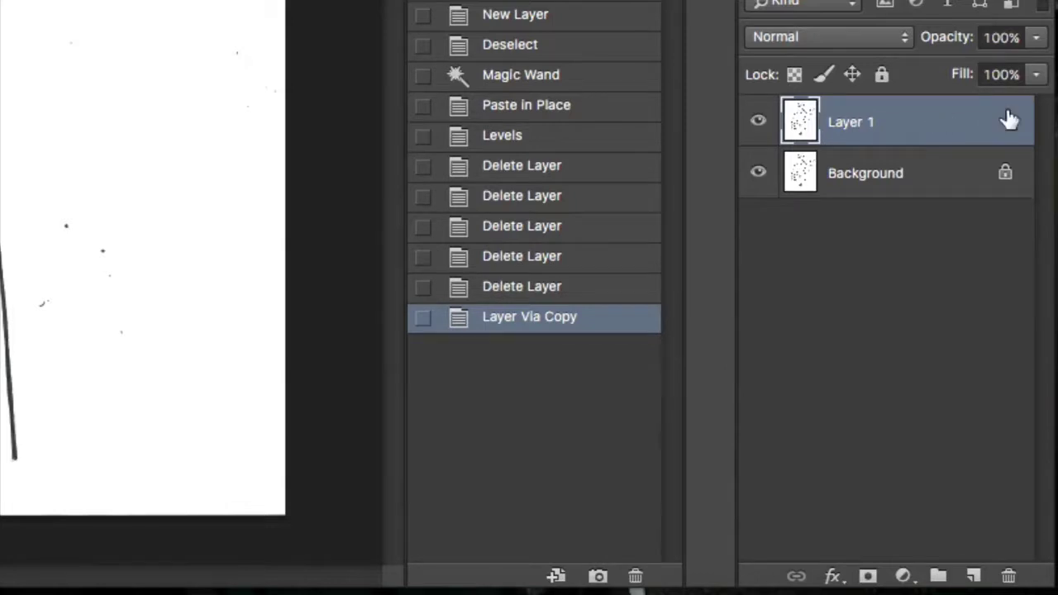
pyautogui.click(941, 181)
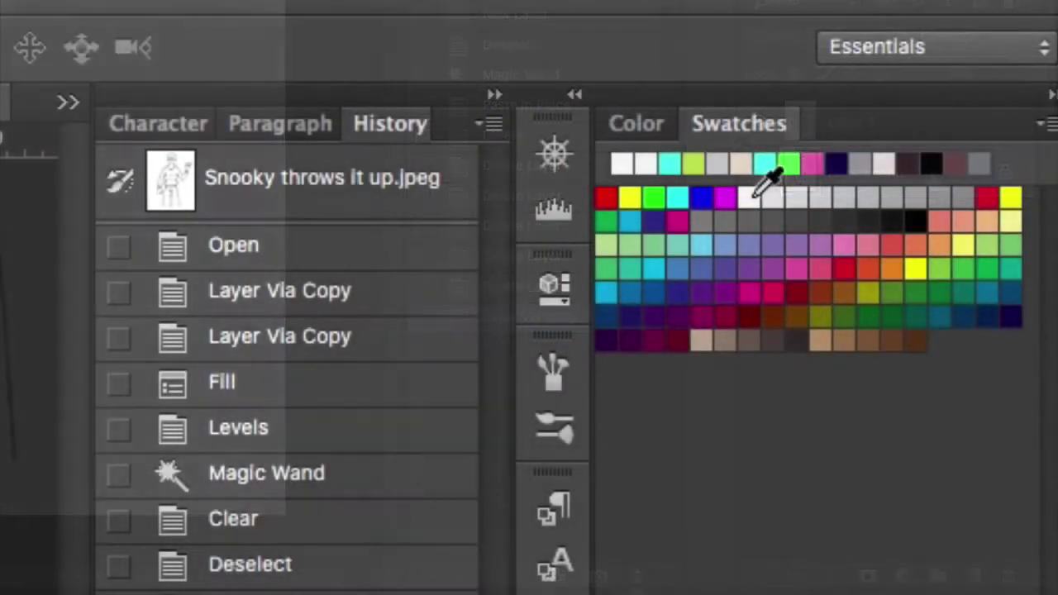
# Fill the Background layer with the white foreground colour using Edit > Fill.
pyautogui.click(648, 124)
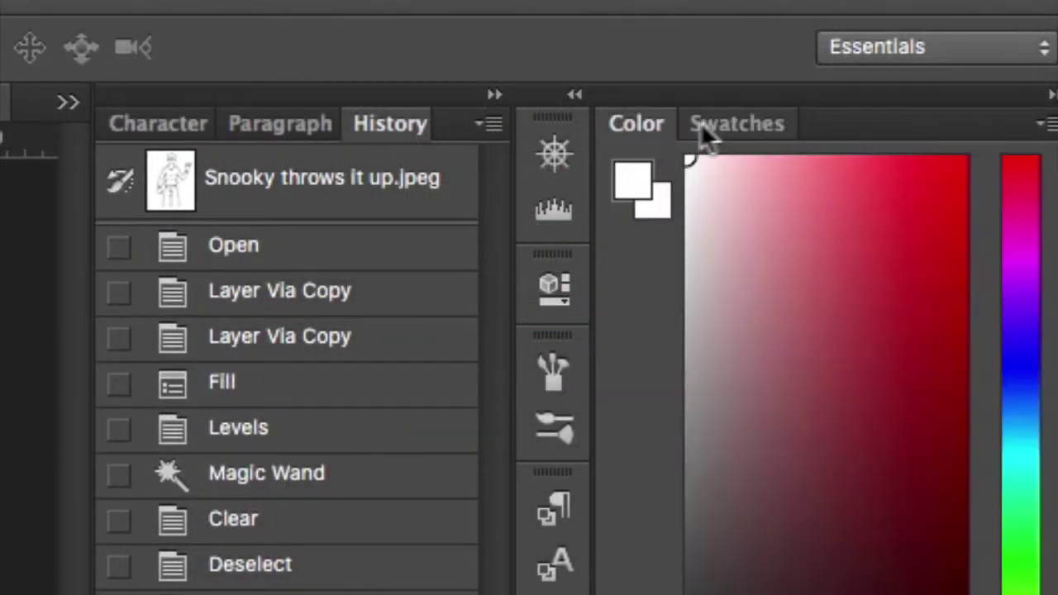
pyautogui.click(714, 134)
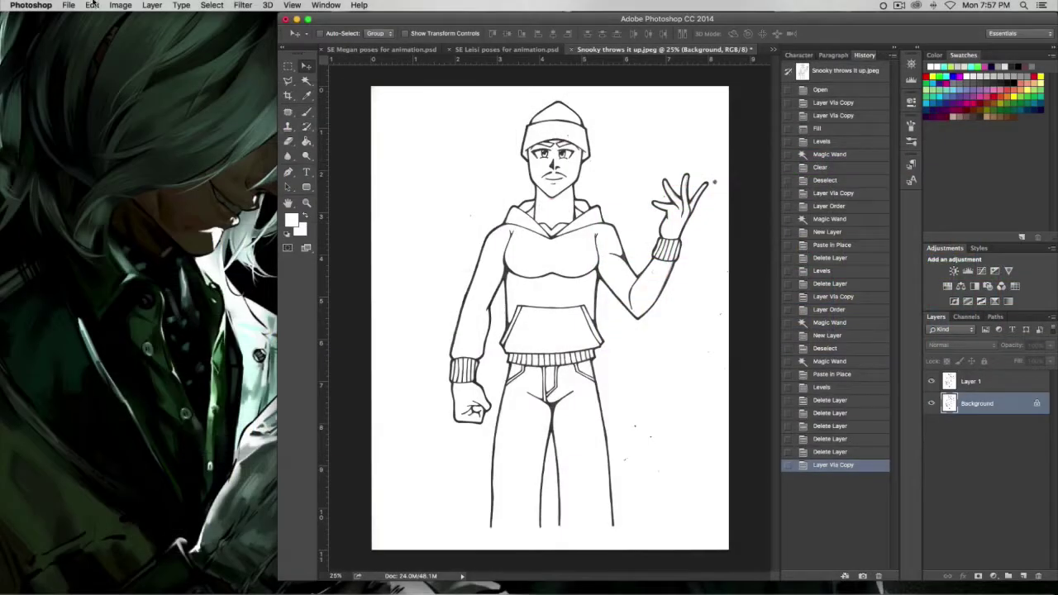
pyautogui.click(91, 5)
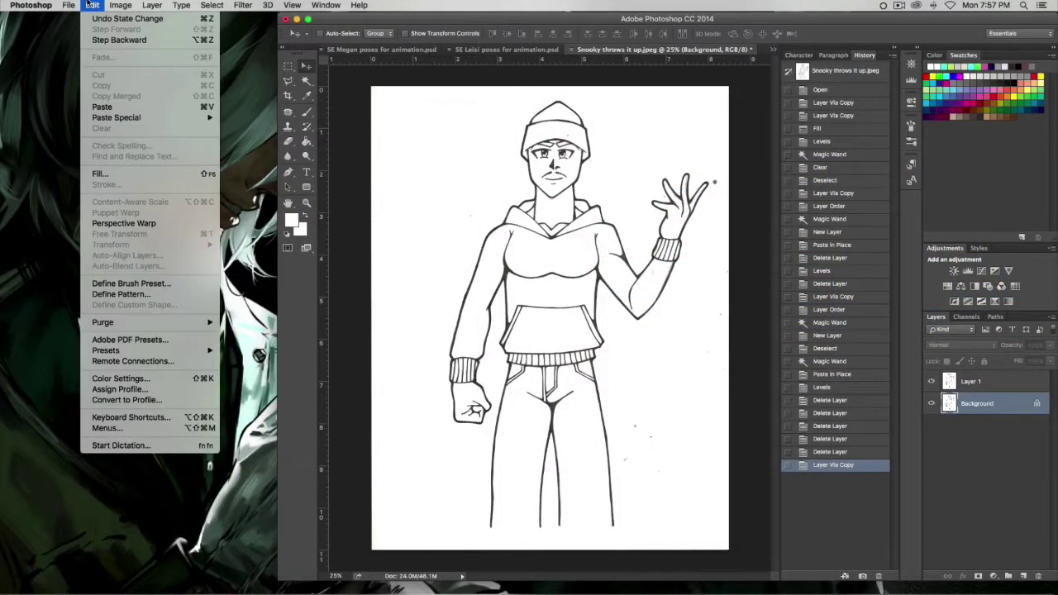
pyautogui.click(106, 175)
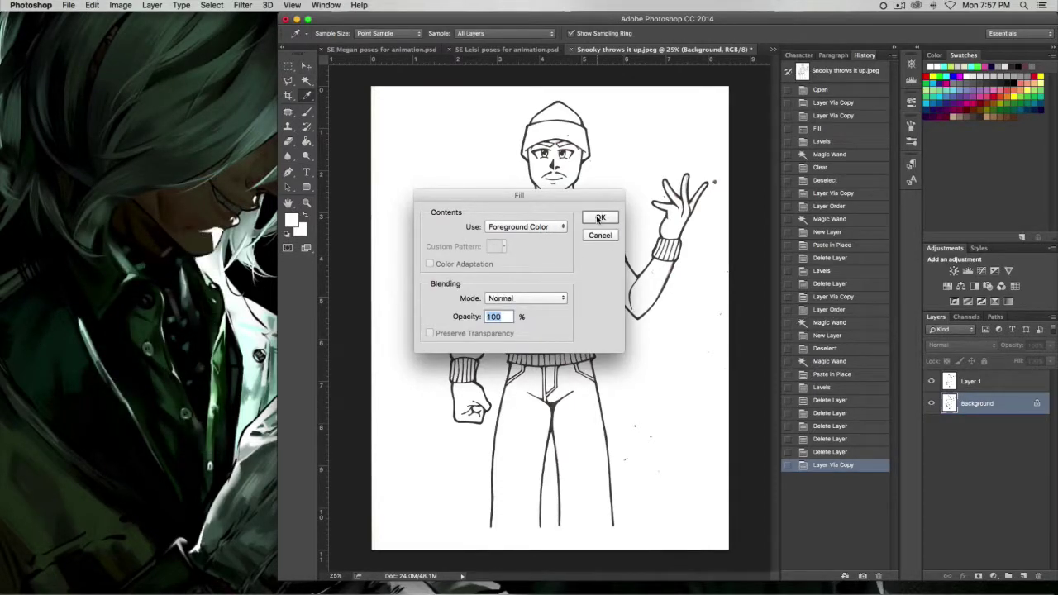
pyautogui.click(599, 218)
pyautogui.press('v')
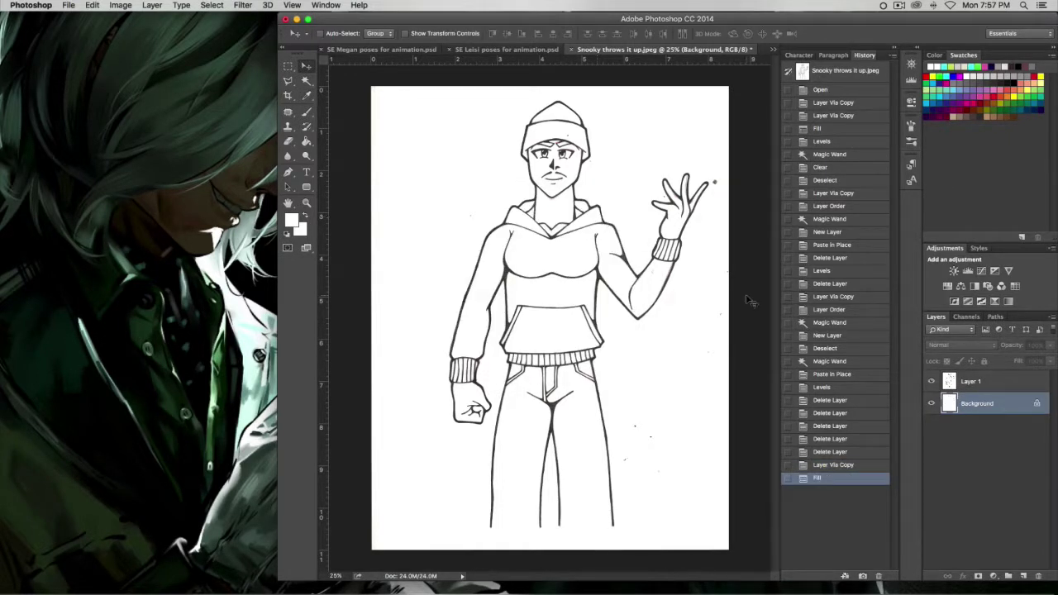
# Select Layer 1 and toggle its visibility to check the white background underneath.
pyautogui.click(1002, 387)
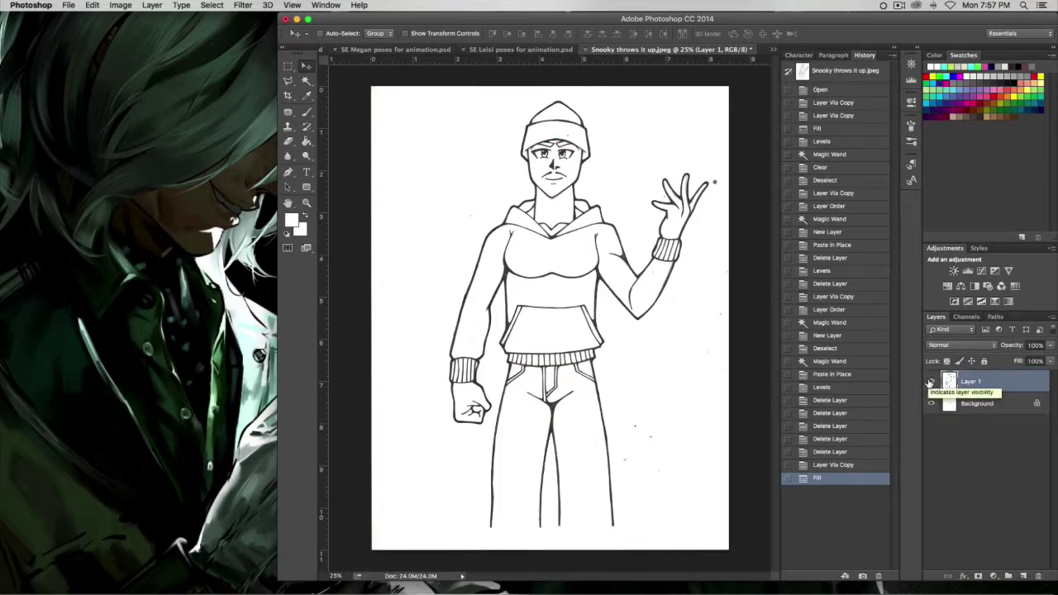
pyautogui.click(931, 382)
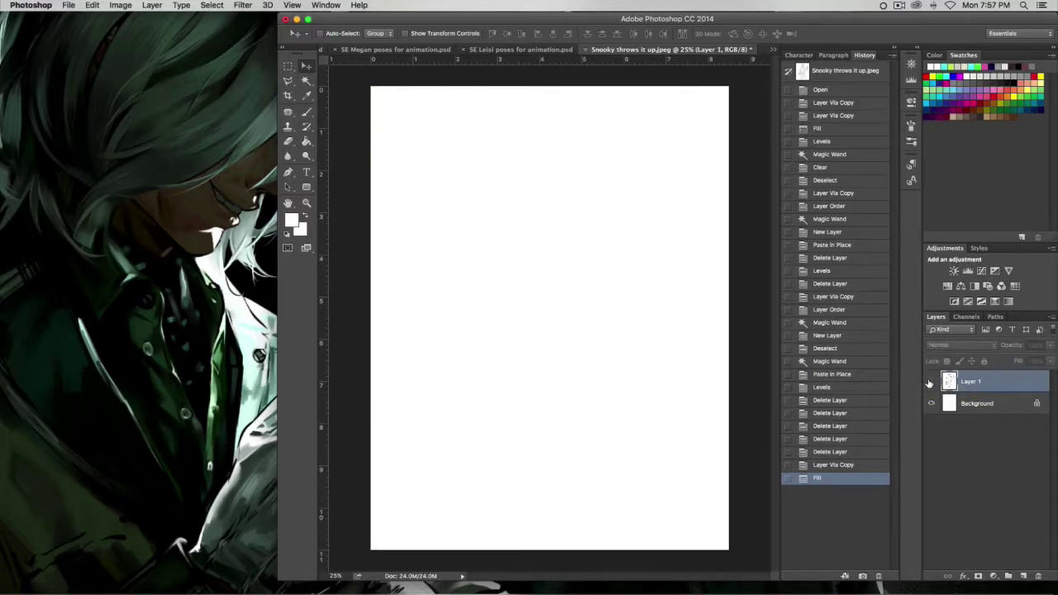
pyautogui.click(931, 382)
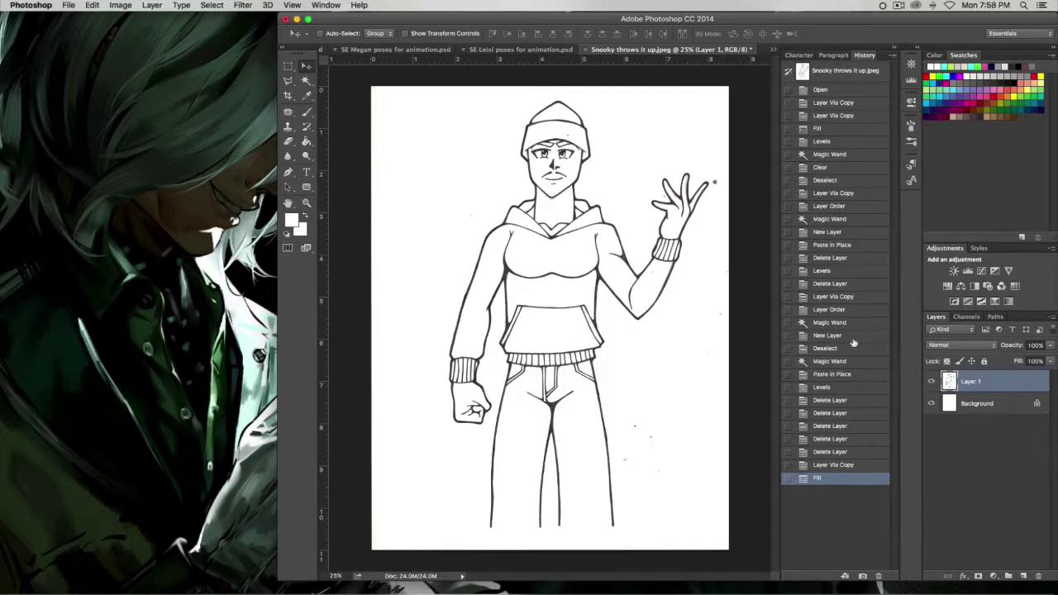
# Apply Levels to Layer 1 with input values 79, 1.00 and 180.
pyautogui.click(121, 5)
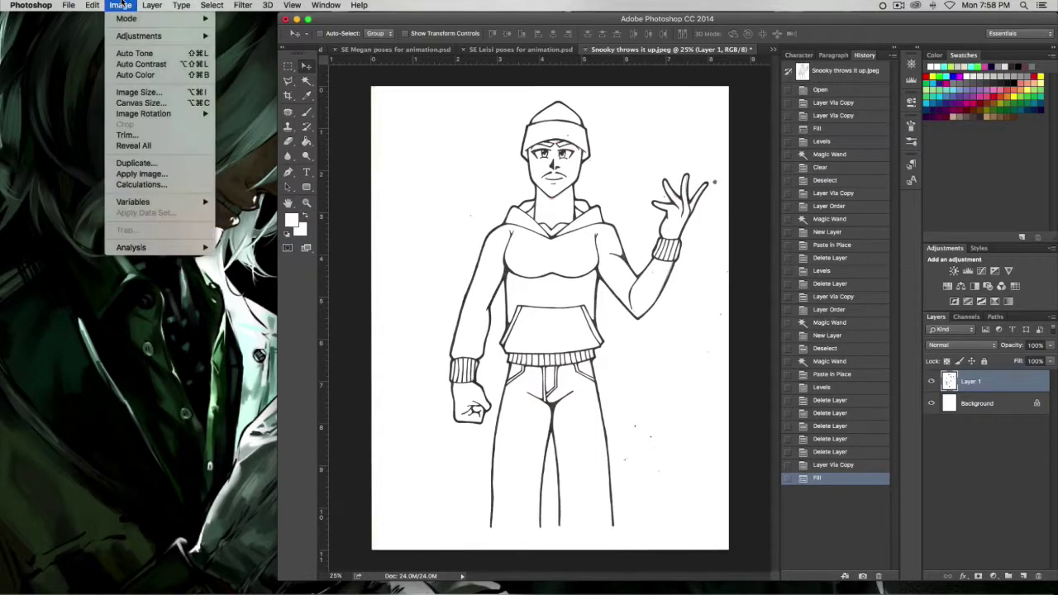
pyautogui.moveTo(147, 38)
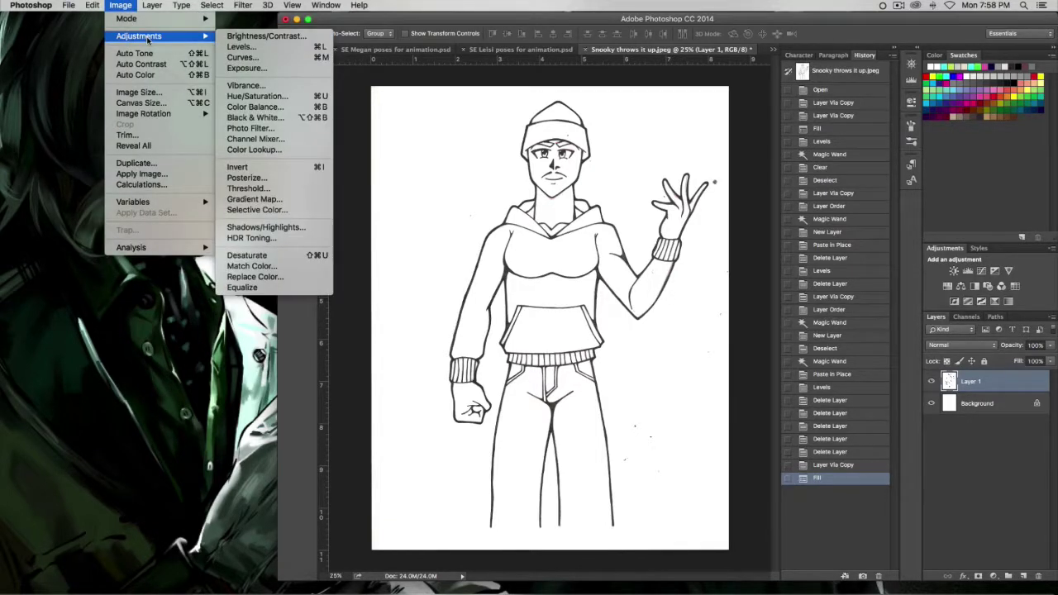
pyautogui.click(248, 47)
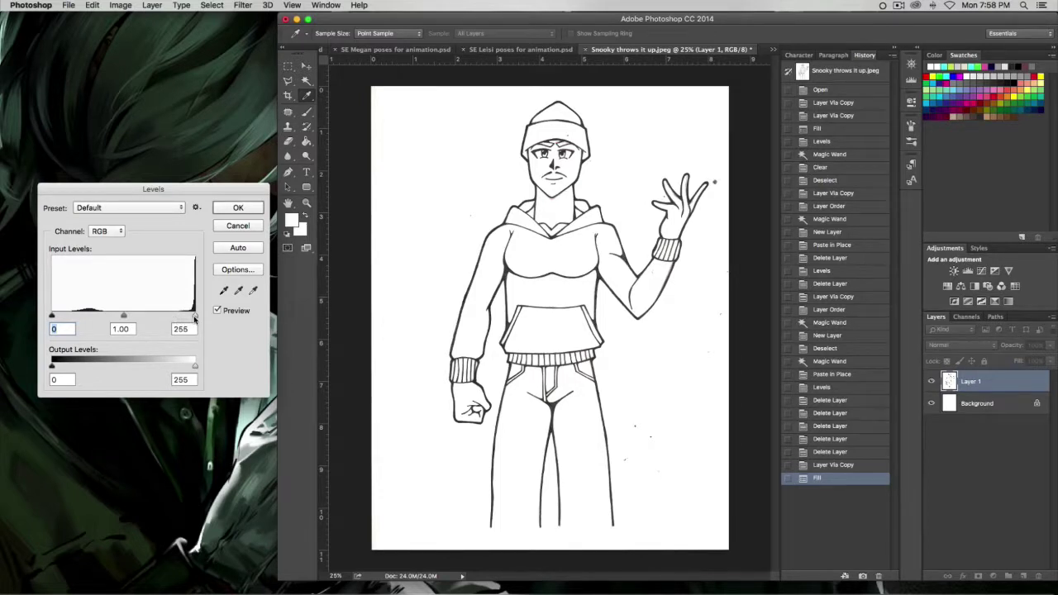
pyautogui.moveTo(196, 317); pyautogui.dragTo(153, 322)
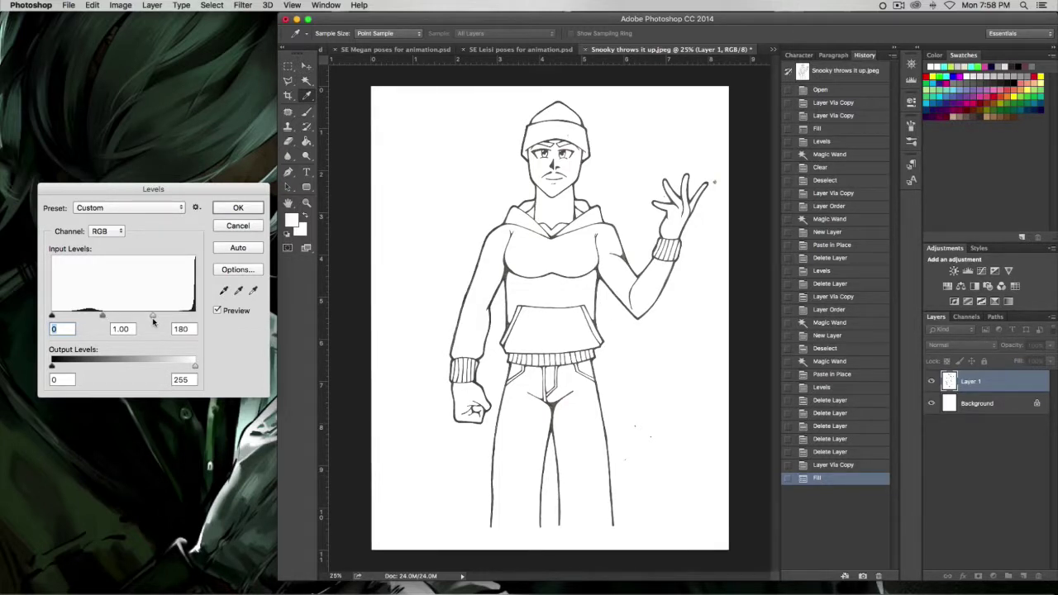
pyautogui.click(153, 319)
pyautogui.moveTo(51, 317); pyautogui.dragTo(96, 317)
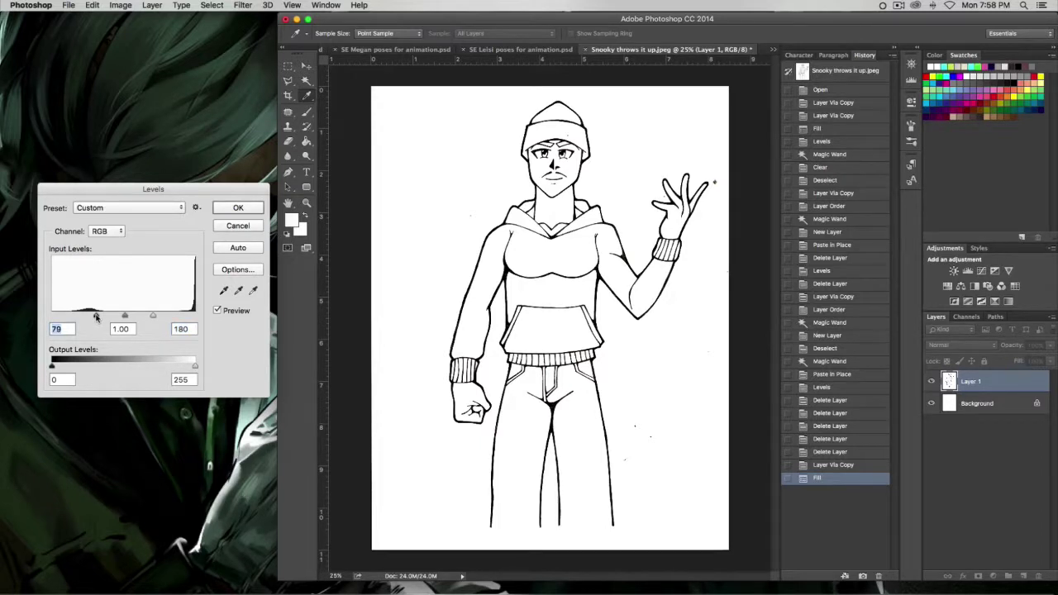
pyautogui.click(253, 210)
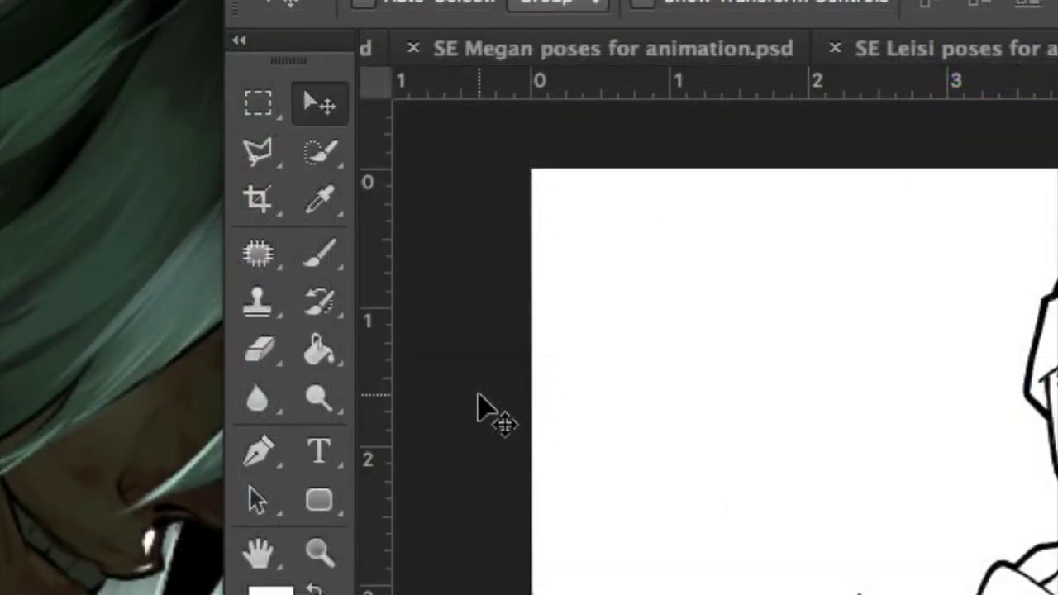
# Choose the Magic Wand Tool from the Quick Selection tool flyout.
pyautogui.click(326, 159)
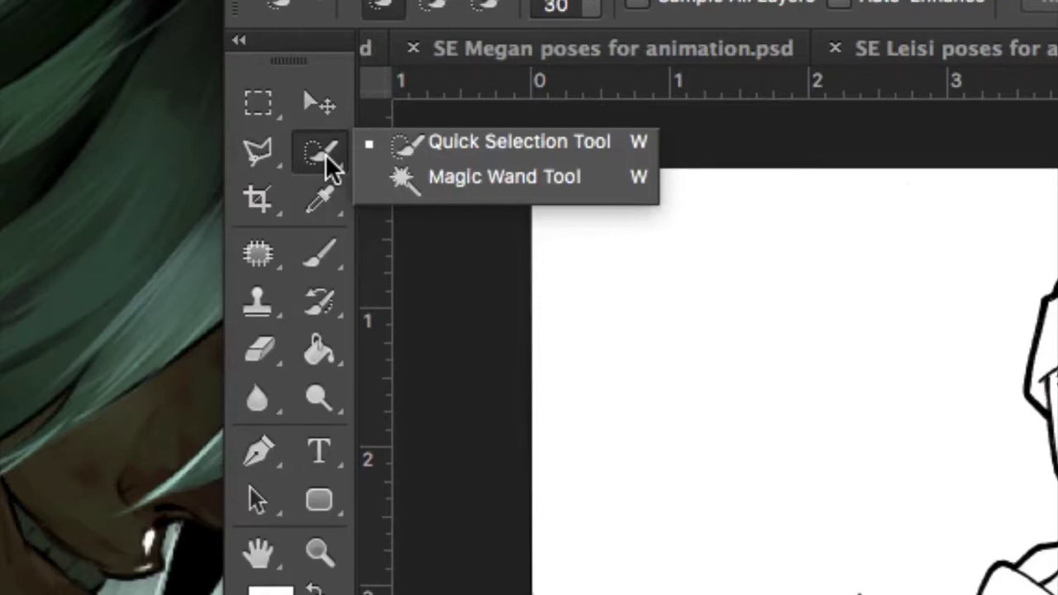
pyautogui.click(473, 184)
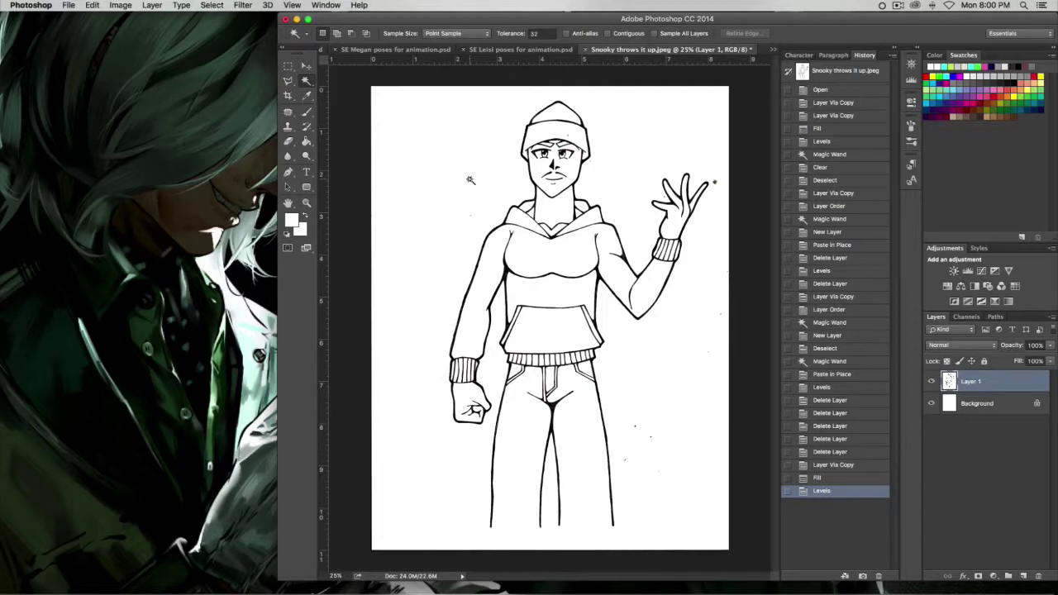
# Magic-wand select all the white paper, delete it from Layer 1, and toggle the layer to compare.
pyautogui.click(471, 179)
pyautogui.press('Delete')
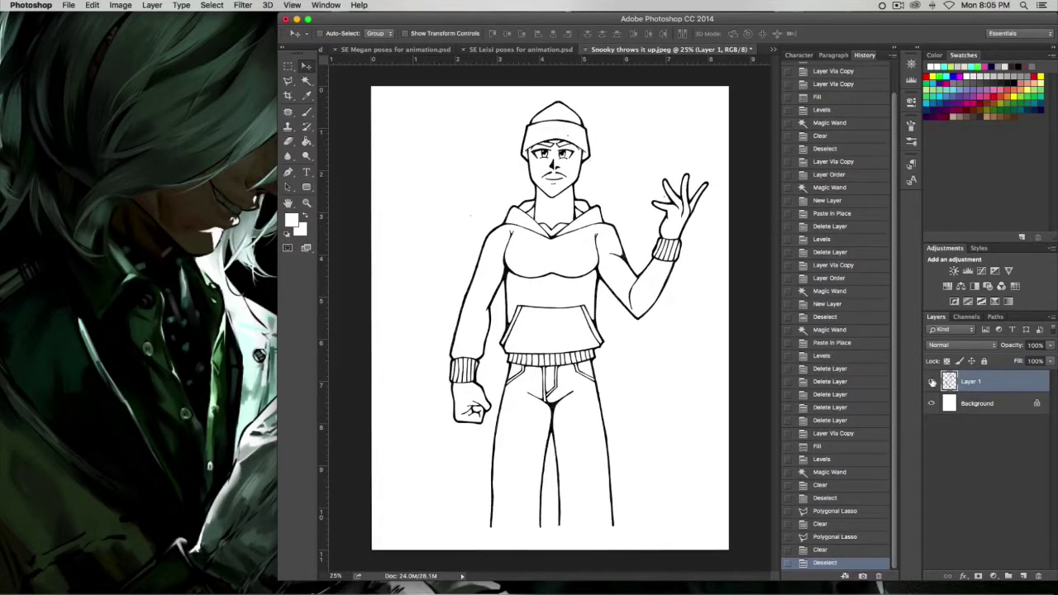
pyautogui.click(932, 382)
pyautogui.click(932, 381)
pyautogui.click(932, 382)
pyautogui.click(932, 381)
pyautogui.click(932, 381)
pyautogui.click(932, 381)
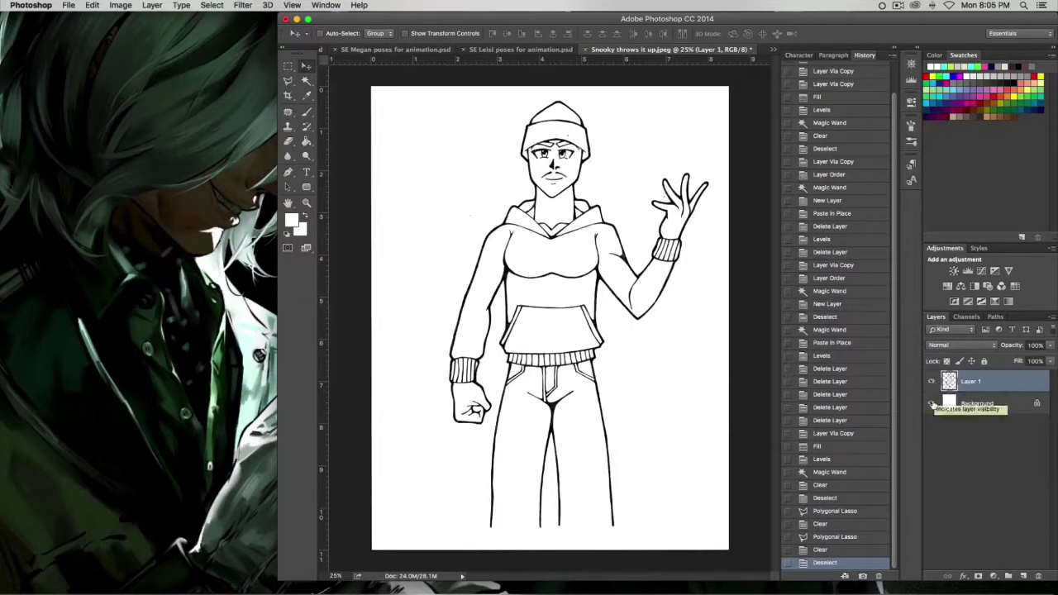
# Toggle the white Background layer on and off to confirm Layer 1 is transparent.
pyautogui.click(932, 404)
pyautogui.click(932, 403)
pyautogui.click(933, 404)
pyautogui.click(933, 403)
pyautogui.click(932, 404)
pyautogui.click(933, 404)
pyautogui.click(933, 403)
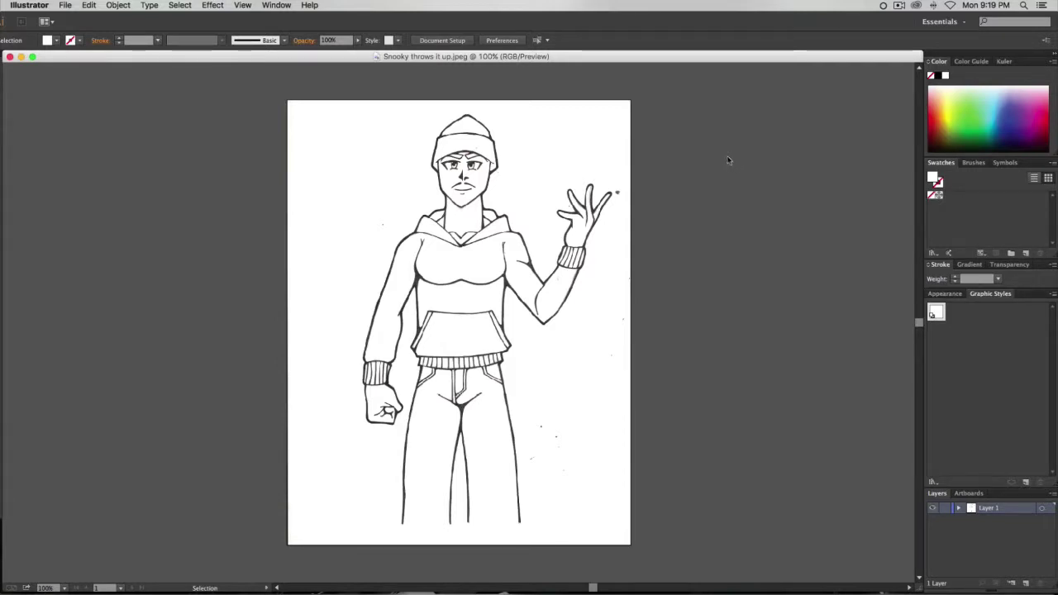
# Select the placed drawing and run Image Trace, accepting the slow-tracing warning.
pyautogui.click(543, 143)
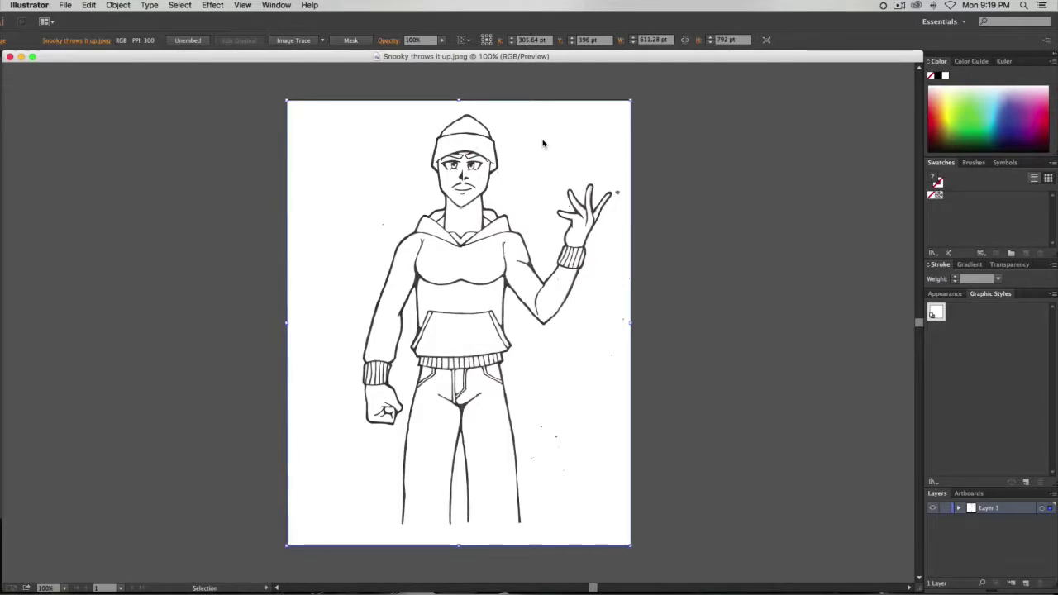
pyautogui.click(298, 42)
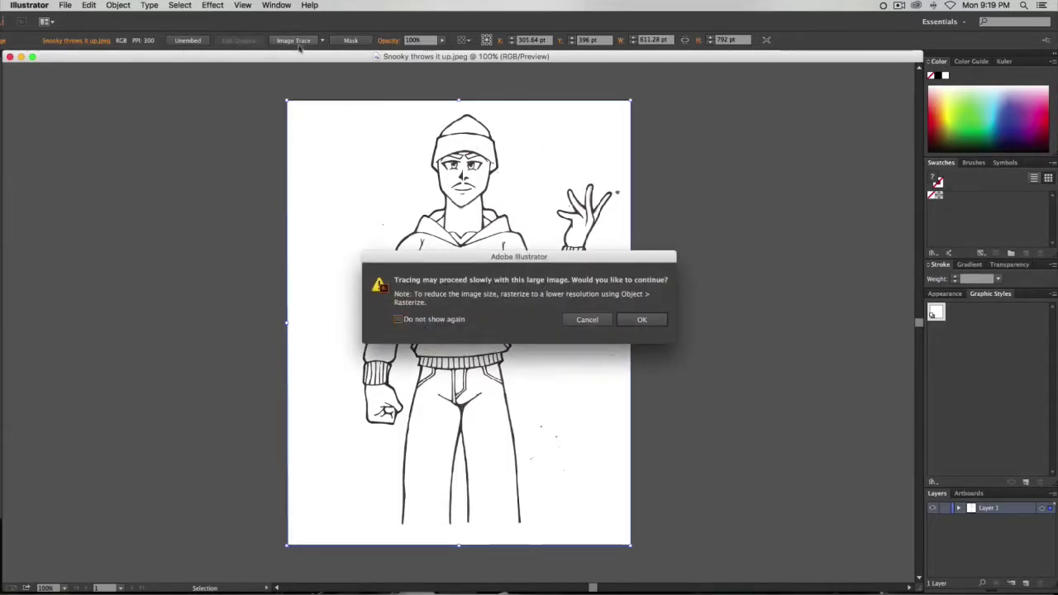
pyautogui.click(644, 320)
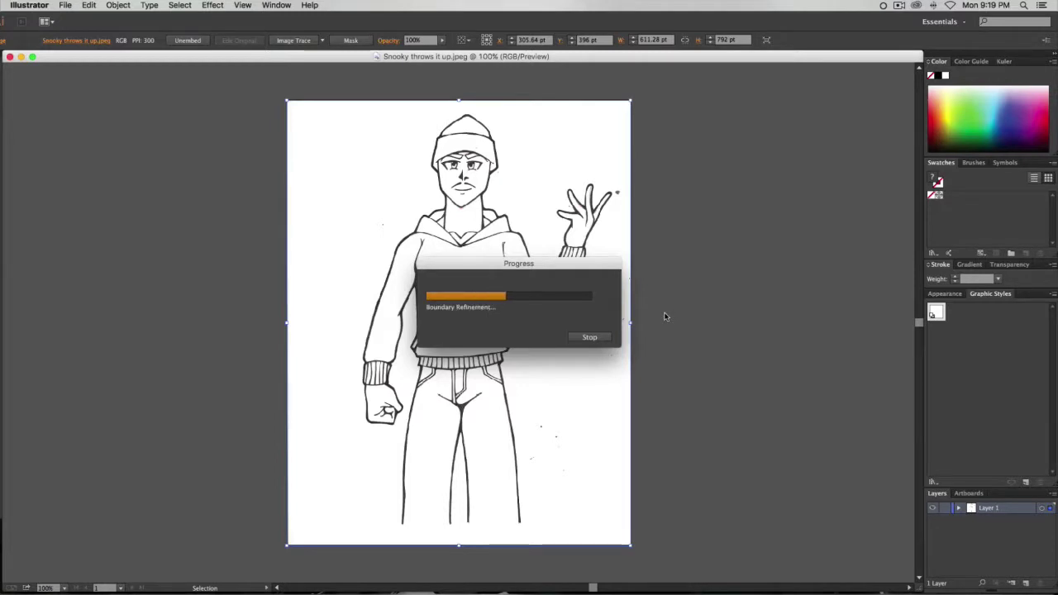
pyautogui.click(71, 5)
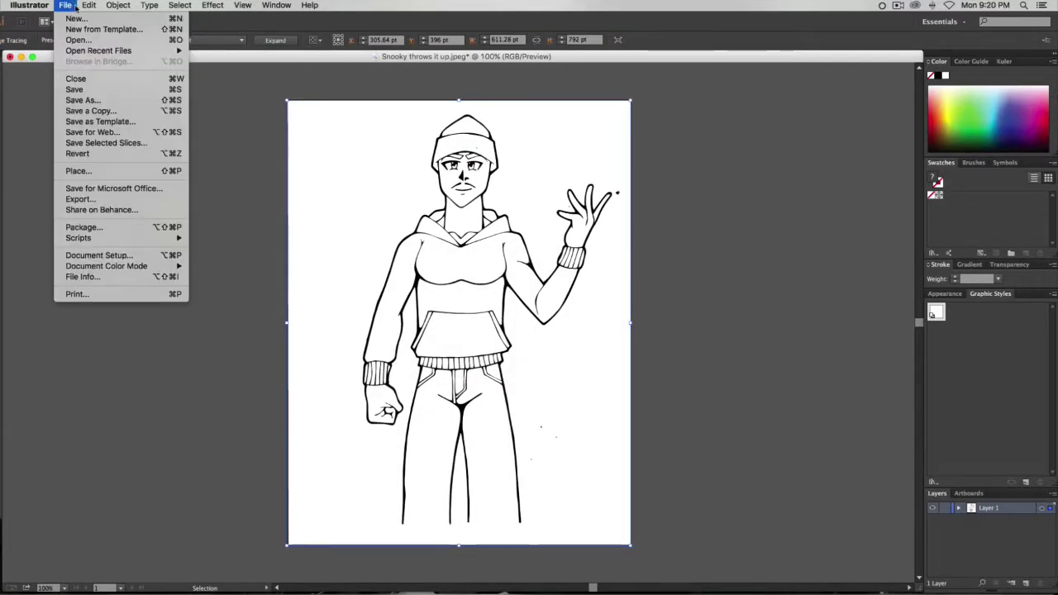
# Save the traced drawing under the name 'Wingless throws it up'.
pyautogui.click(92, 99)
pyautogui.write('Wingles')
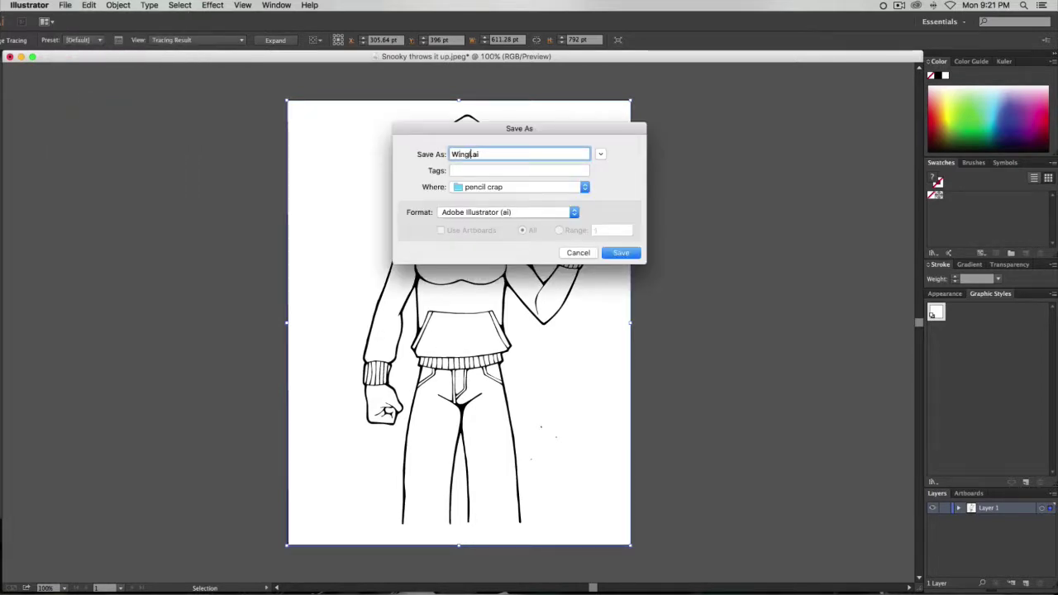
pyautogui.write('s thro')
pyautogui.write('ws it ')
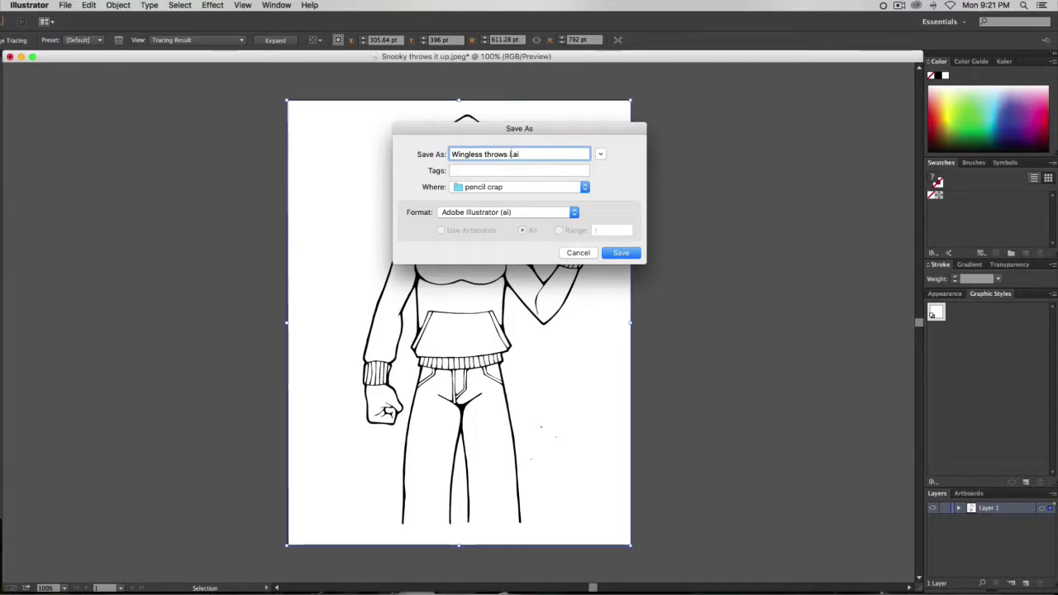
pyautogui.write('up')
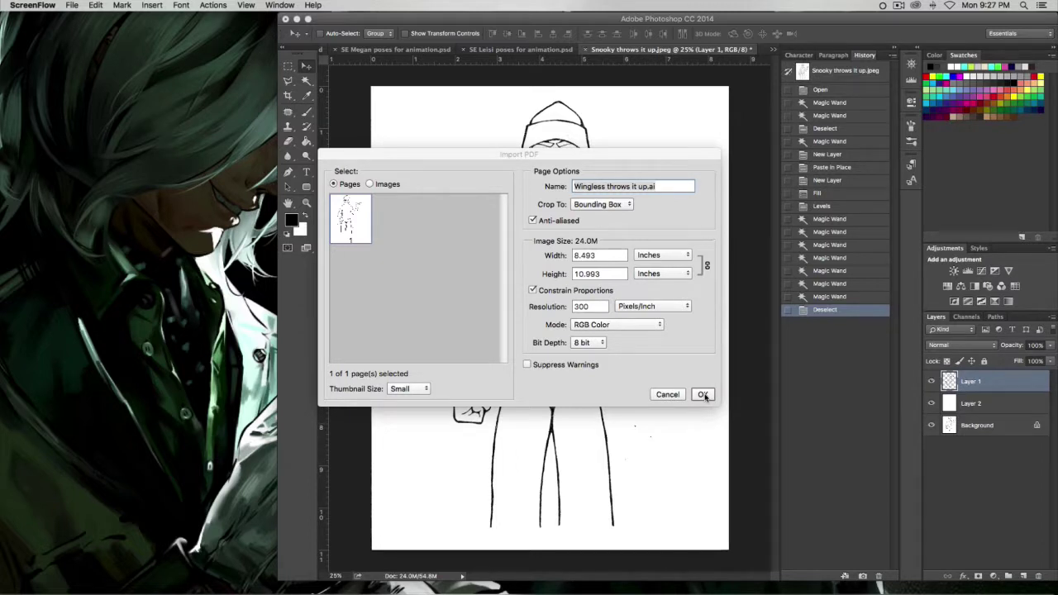
# Confirm the PDF import and set the Magic Wand with Anti-alias and Contiguous off.
pyautogui.click(702, 395)
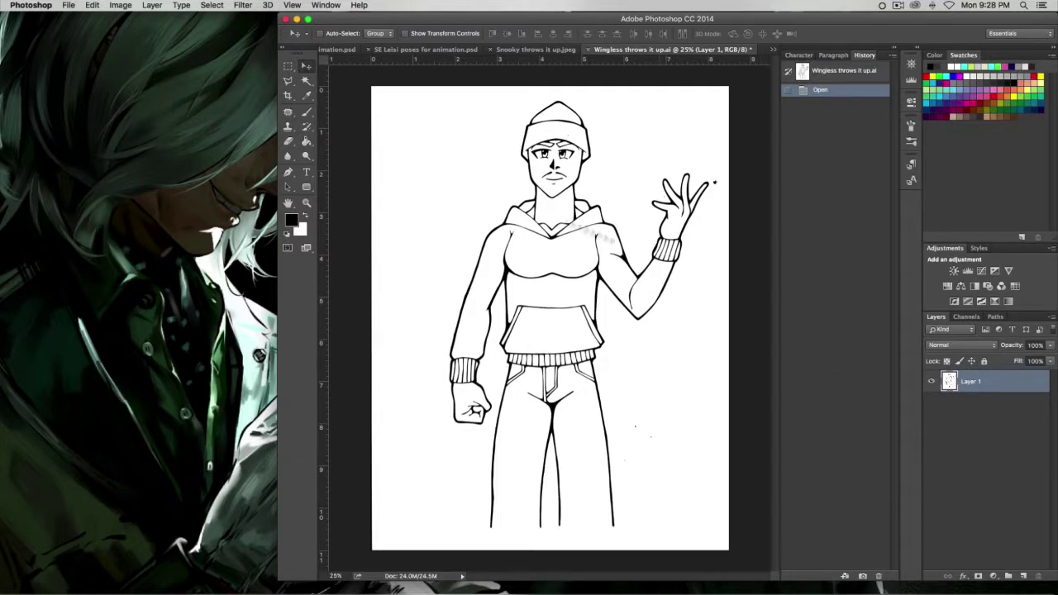
pyautogui.click(307, 83)
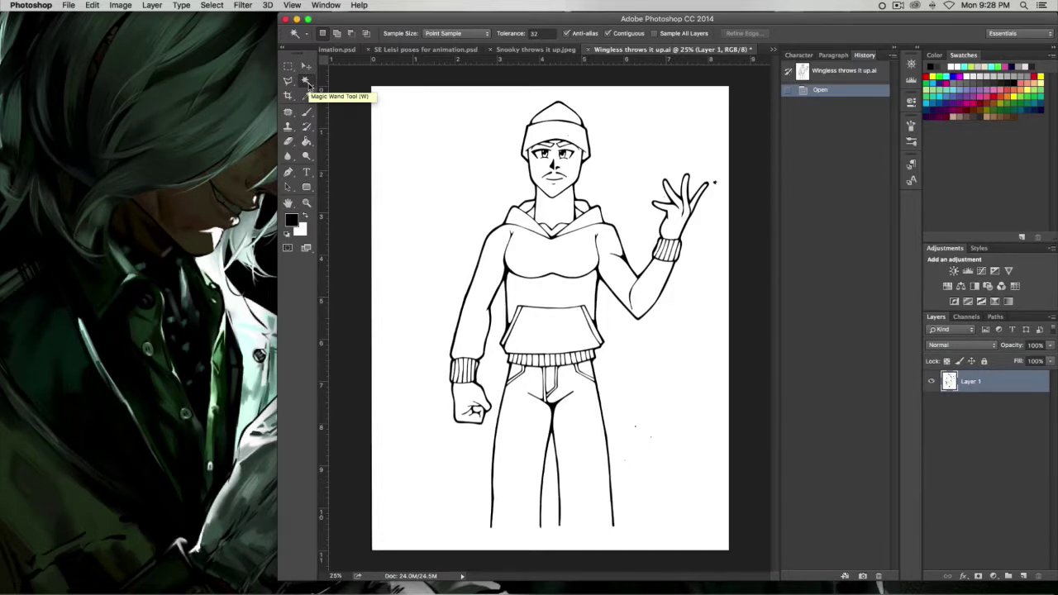
pyautogui.click(566, 33)
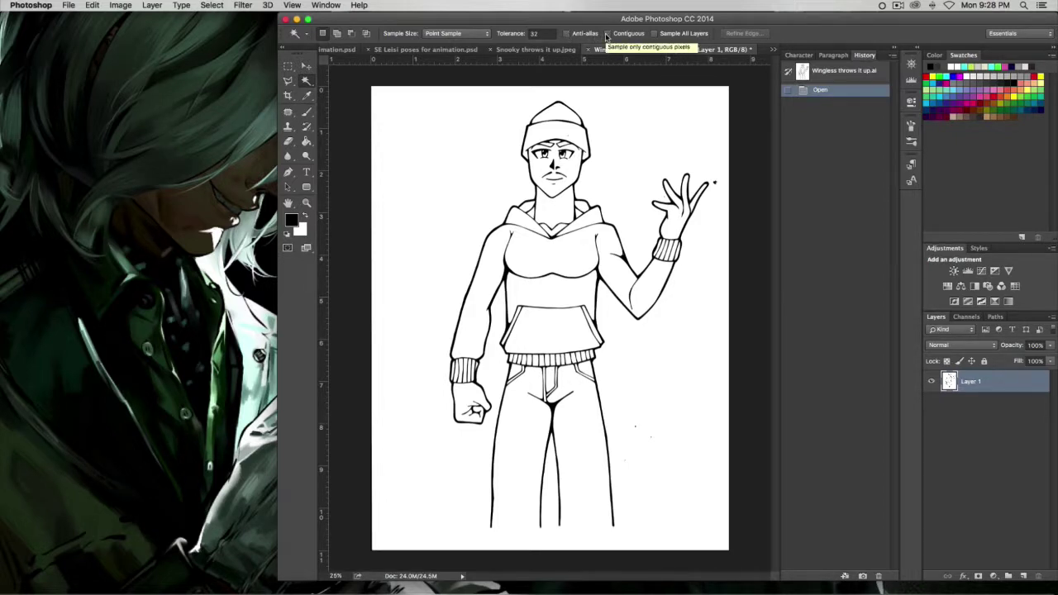
pyautogui.click(608, 33)
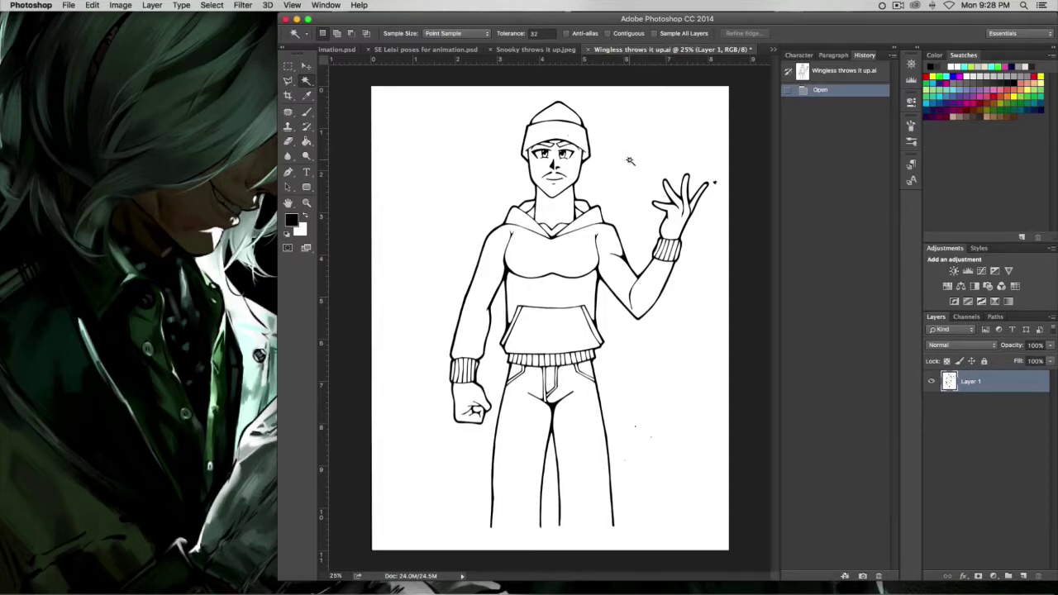
# Select and delete all white areas of the drawing, then deselect.
pyautogui.click(630, 161)
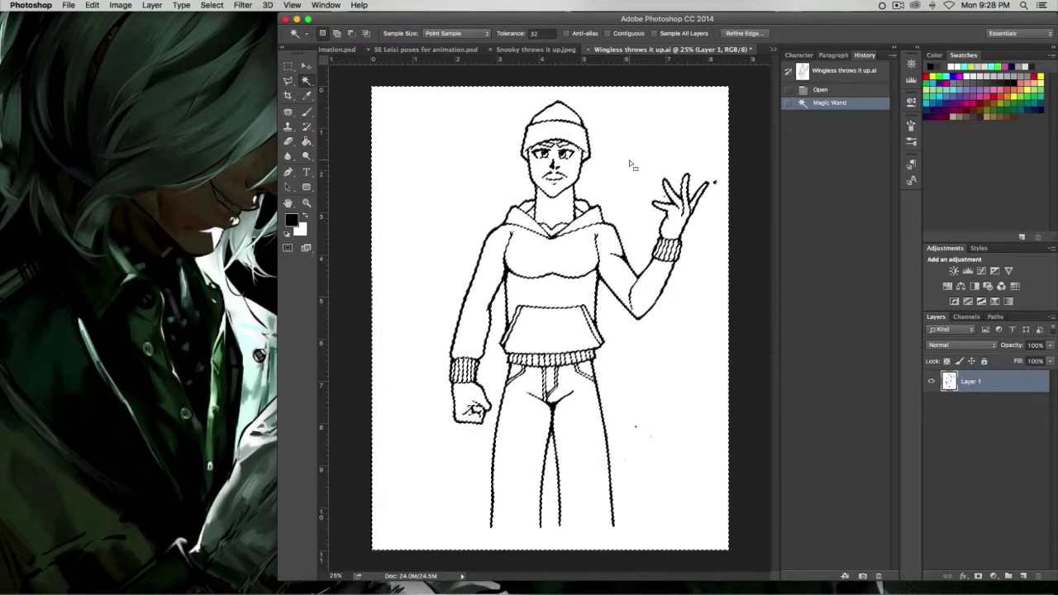
pyautogui.press('Delete')
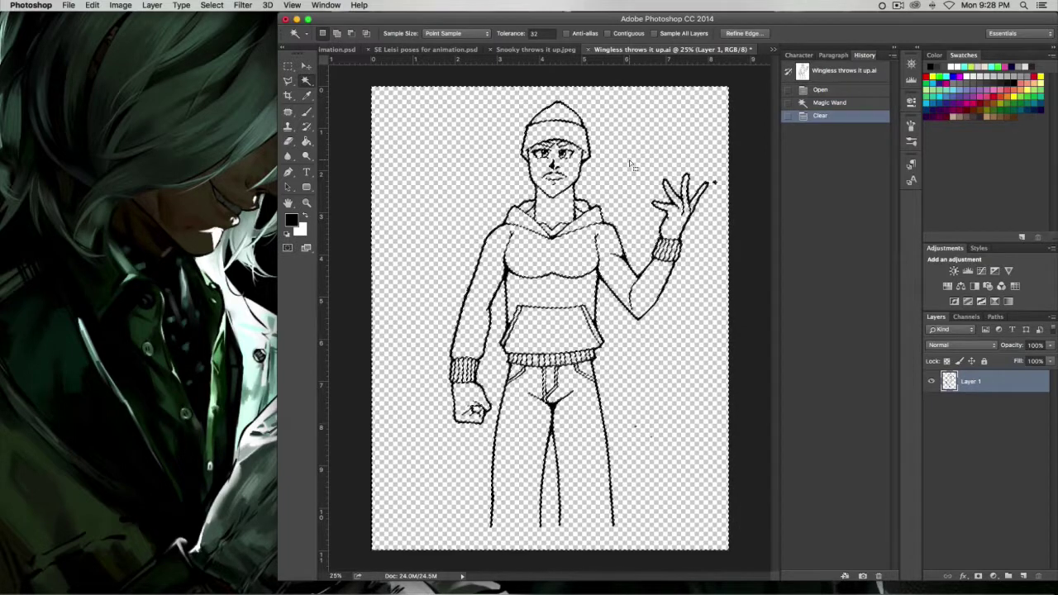
pyautogui.press('super+d')
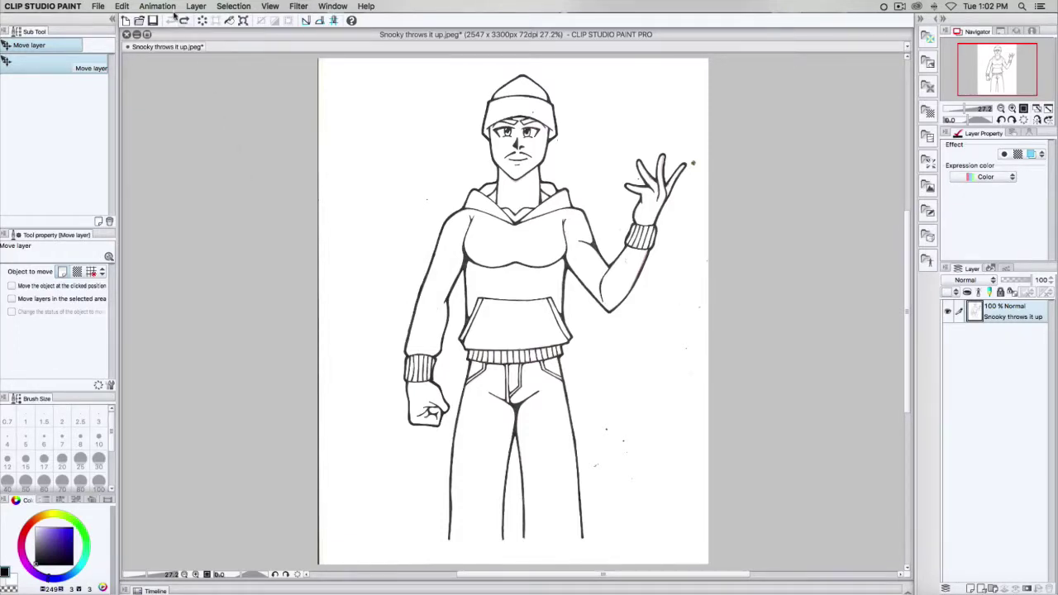
# In Level Correction, raise the black point and lower the white point for crisp black lines.
pyautogui.click(121, 6)
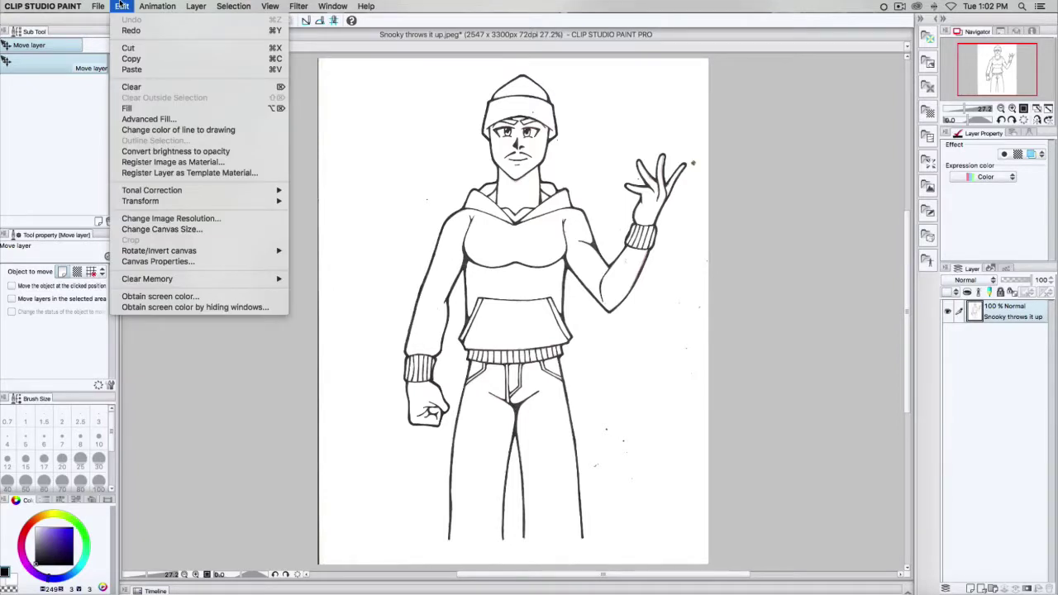
pyautogui.moveTo(190, 194)
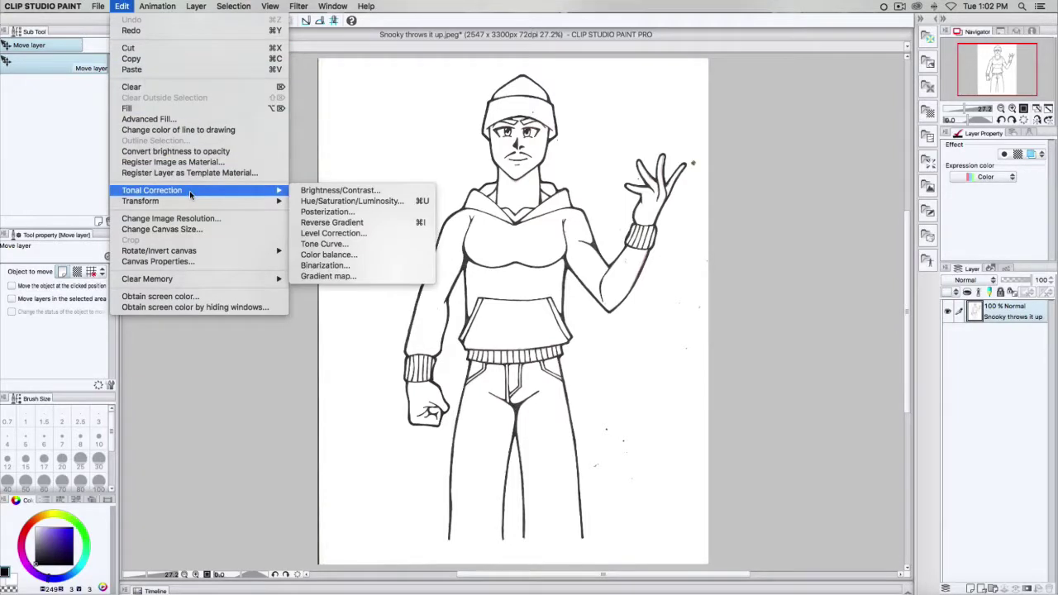
pyautogui.click(329, 234)
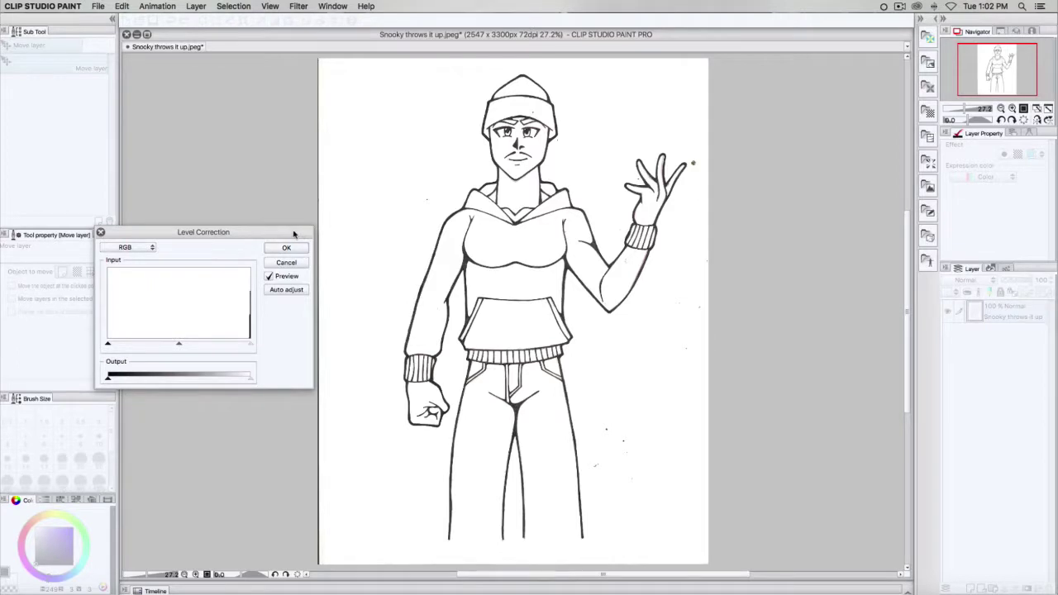
pyautogui.moveTo(294, 235); pyautogui.dragTo(341, 205)
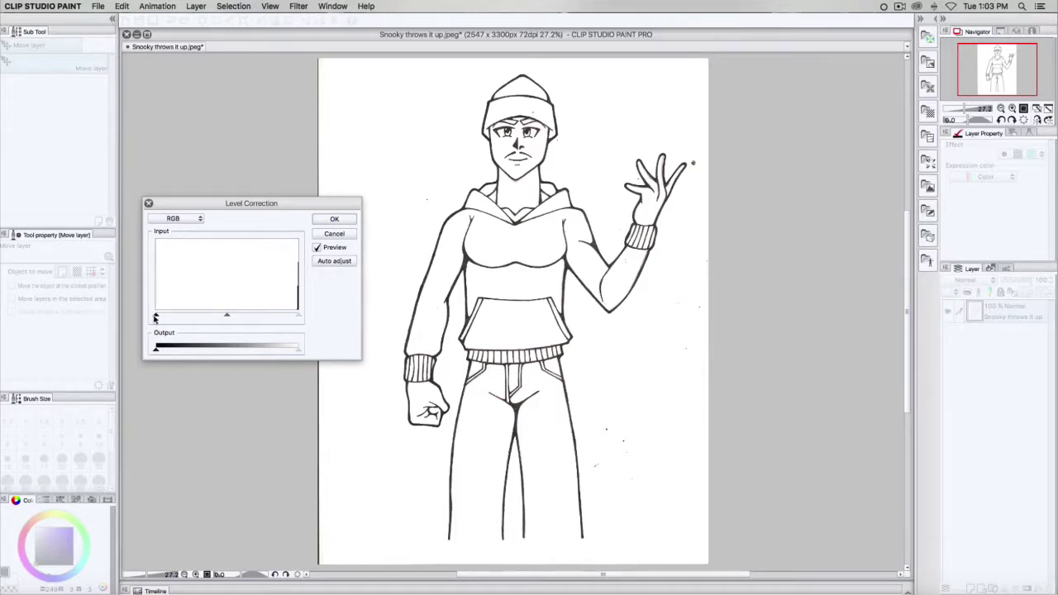
pyautogui.moveTo(157, 316); pyautogui.dragTo(213, 318)
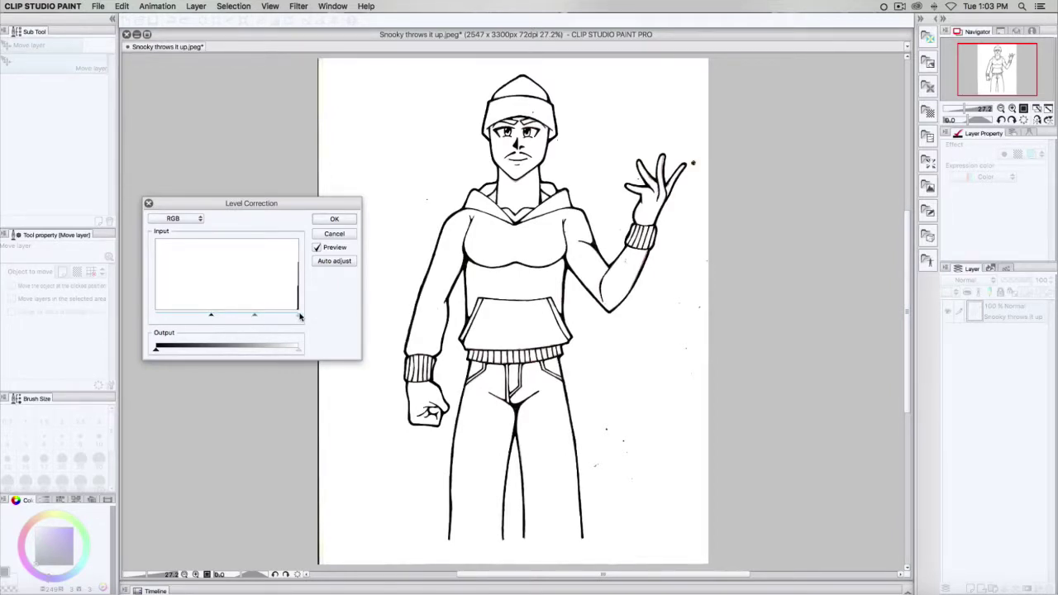
pyautogui.moveTo(300, 317); pyautogui.dragTo(243, 316)
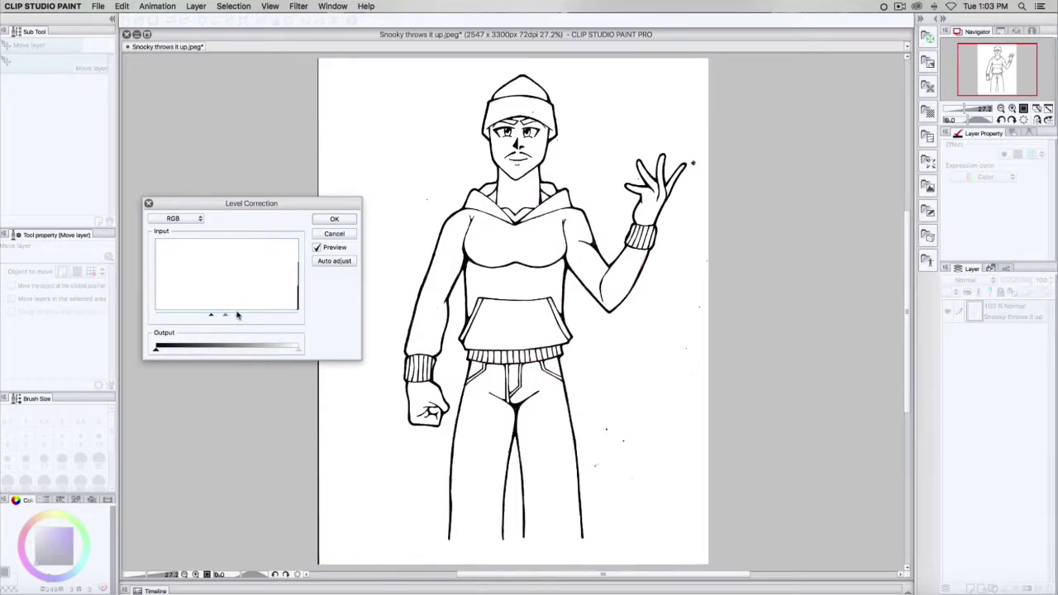
pyautogui.moveTo(212, 316); pyautogui.dragTo(217, 317)
# Apply the level correction and set the layer's Expression color to Monochrome.
pyautogui.click(334, 219)
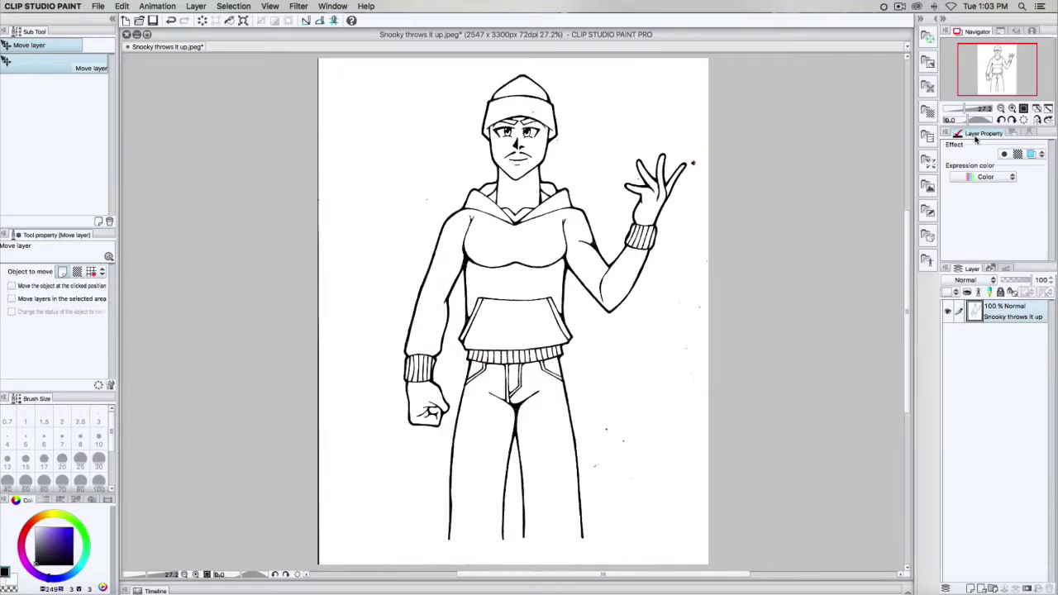
pyautogui.click(986, 178)
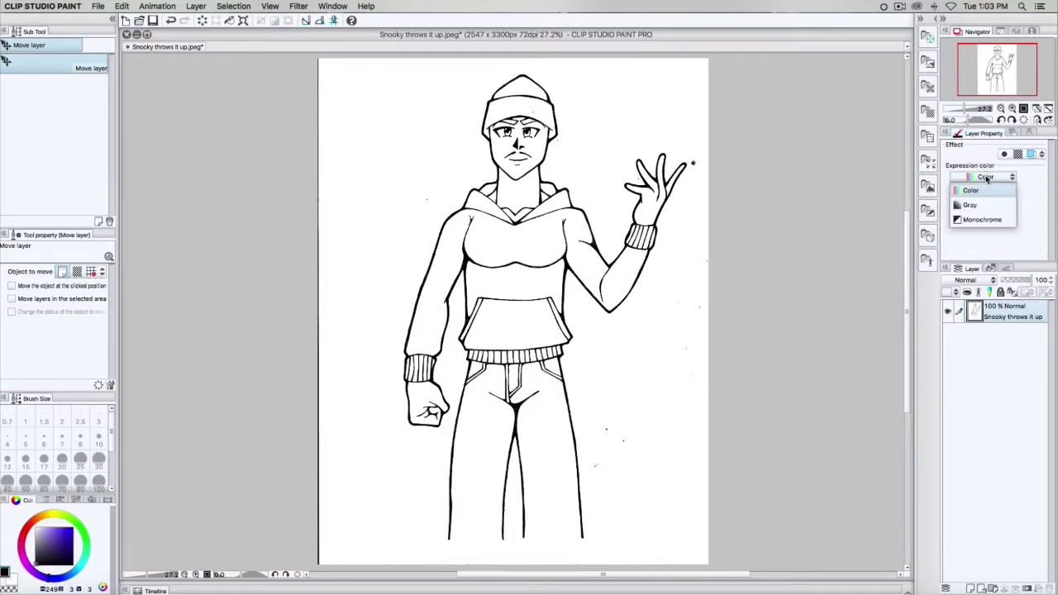
pyautogui.click(984, 220)
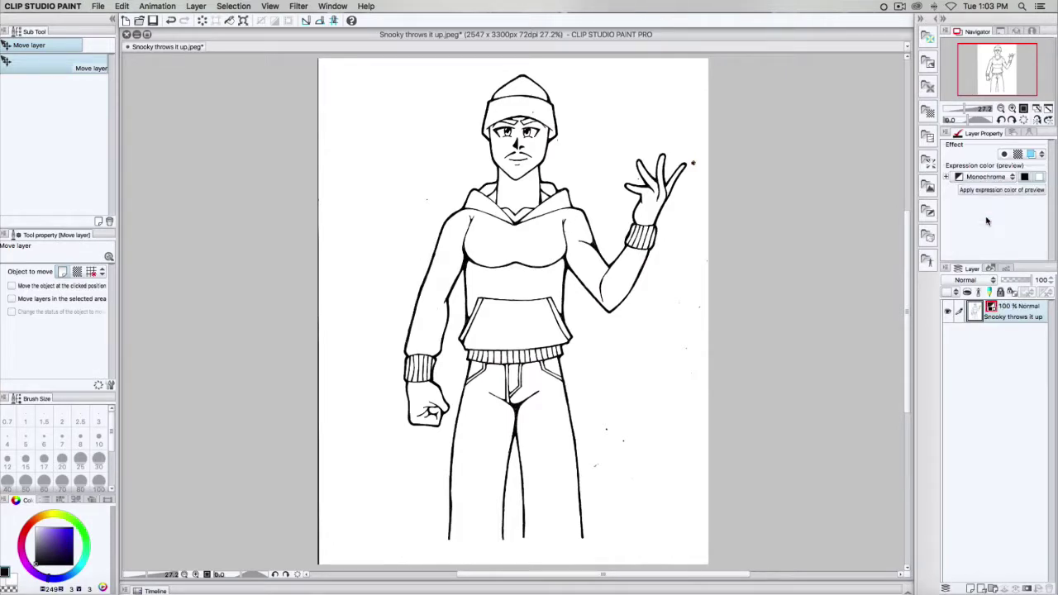
# Convert the drawing layer into a raster layer named 'Snooky throws it up 2'.
pyautogui.rightClick(1016, 315)
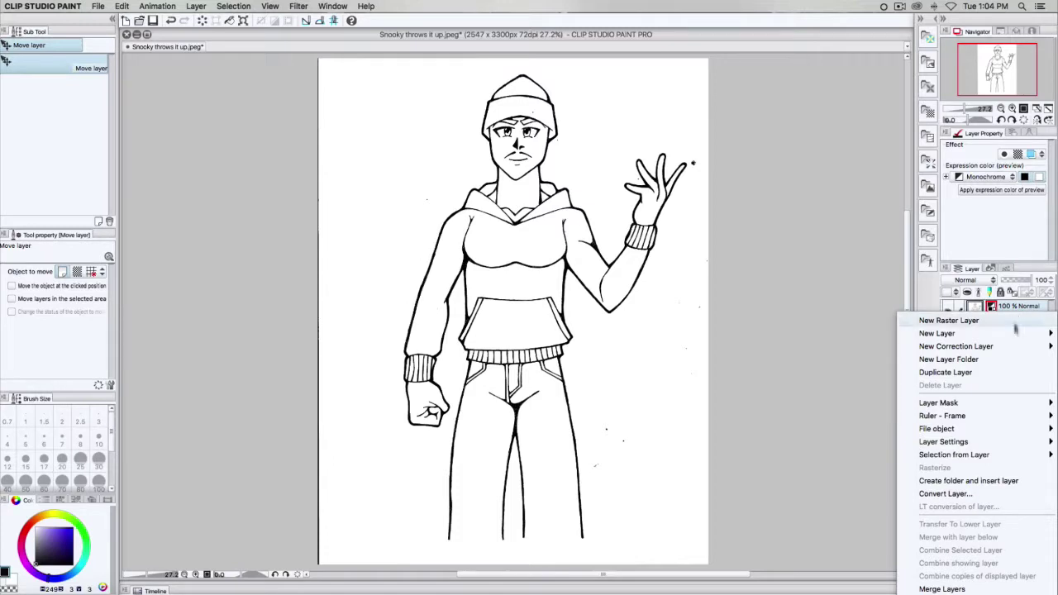
pyautogui.click(968, 495)
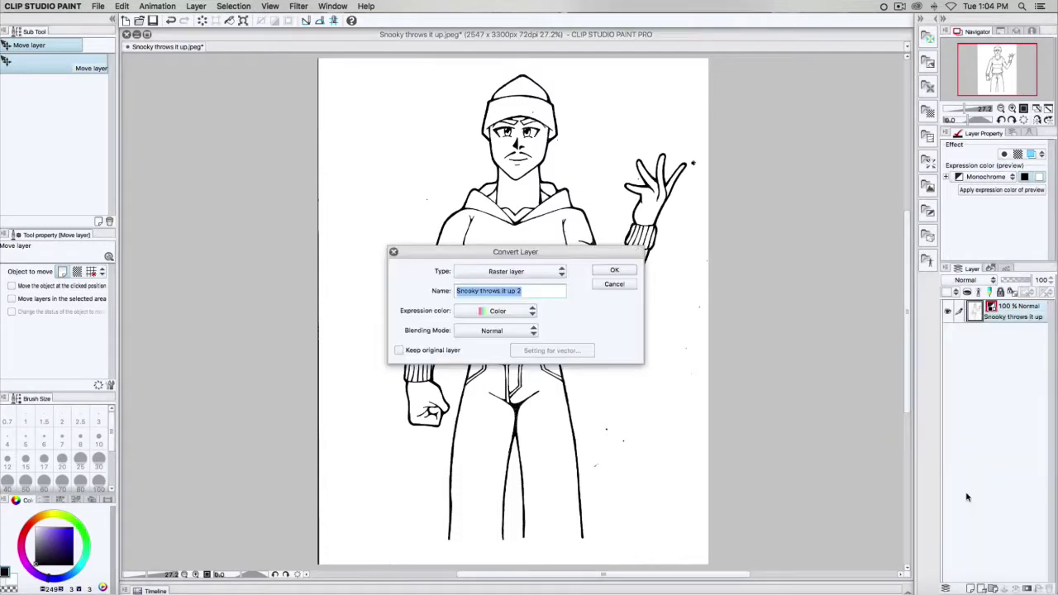
pyautogui.click(612, 270)
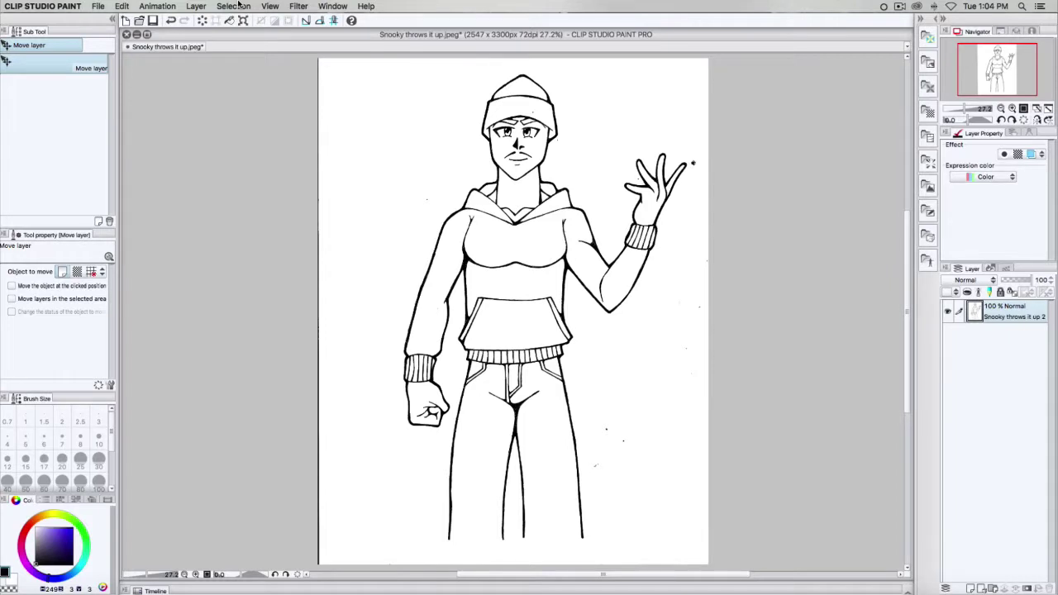
# Use Select Color Gamut on the white canvas (error margin 10.00) to select the paper areas.
pyautogui.click(238, 6)
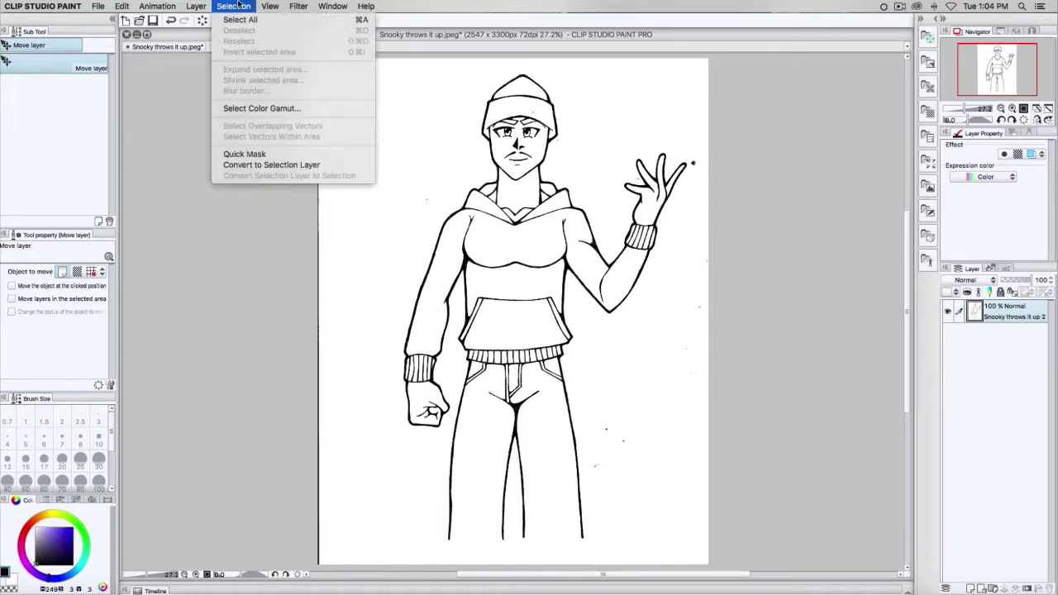
pyautogui.click(259, 109)
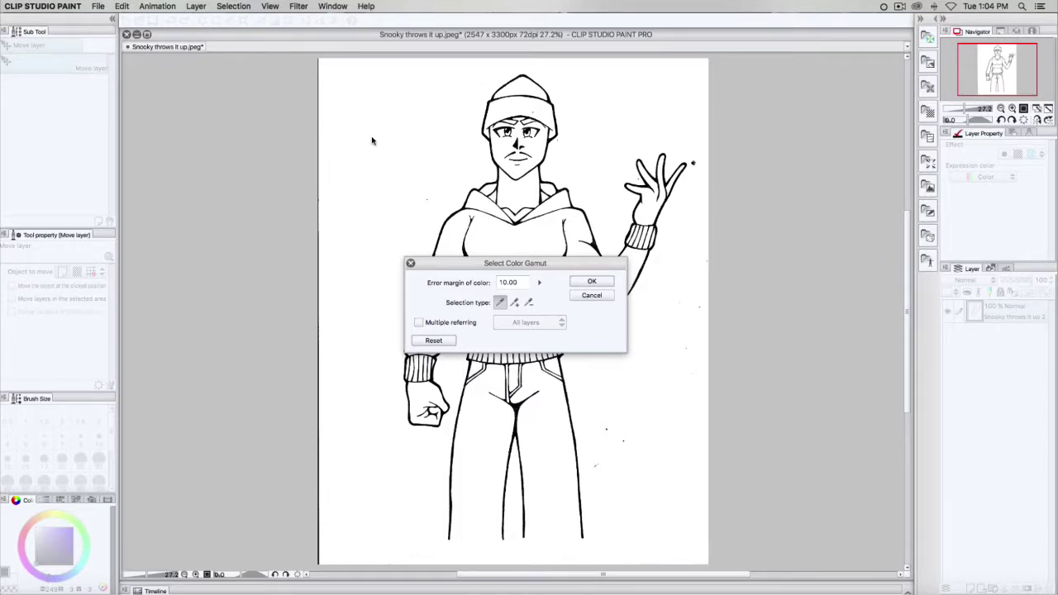
pyautogui.click(391, 139)
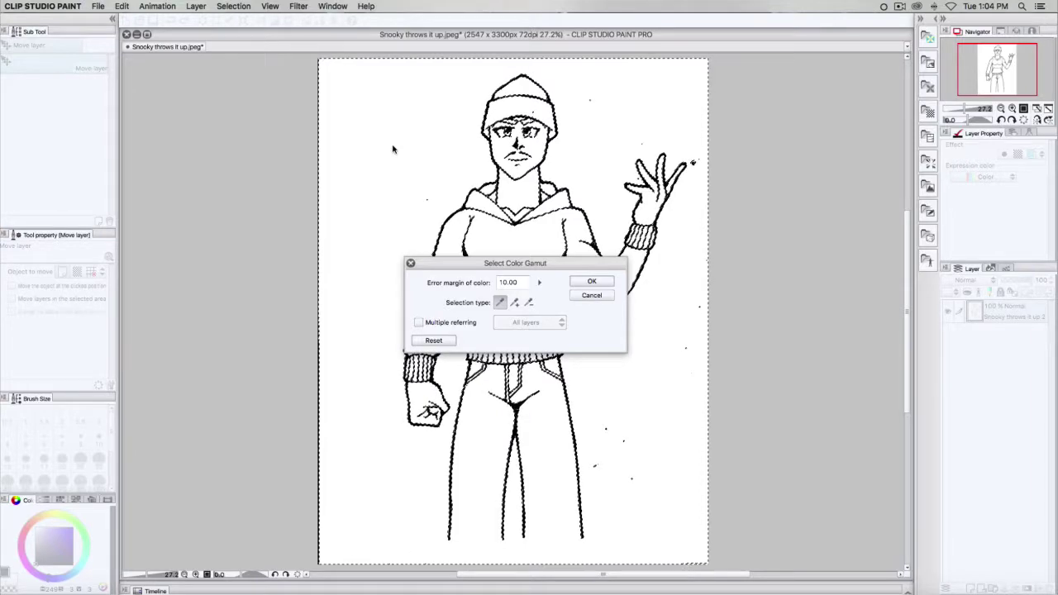
pyautogui.click(592, 282)
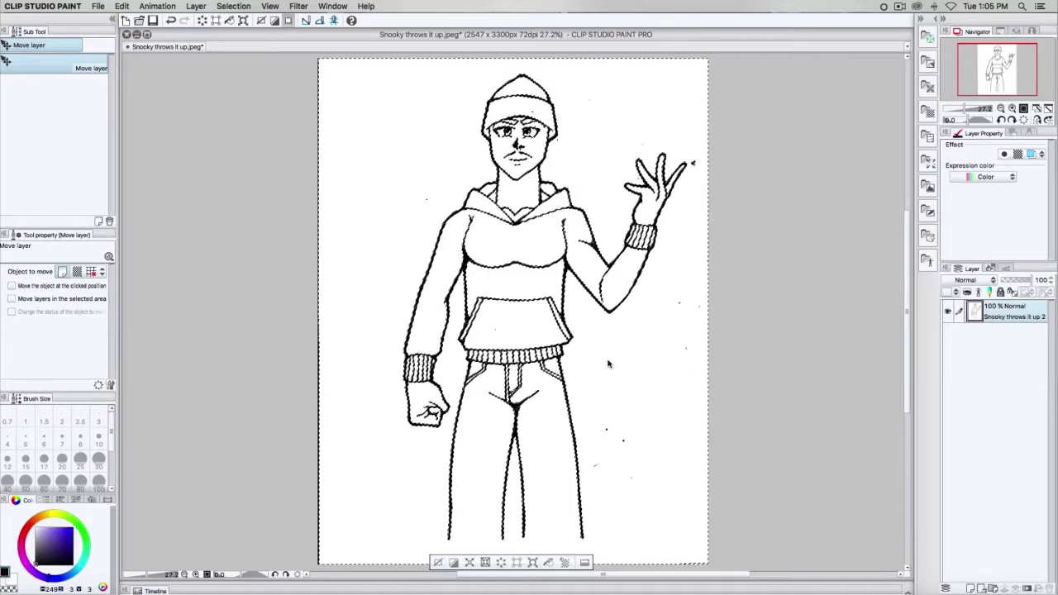
# Delete the selected white paper, clear the selection, and switch to the Hard eraser.
pyautogui.press('Delete')
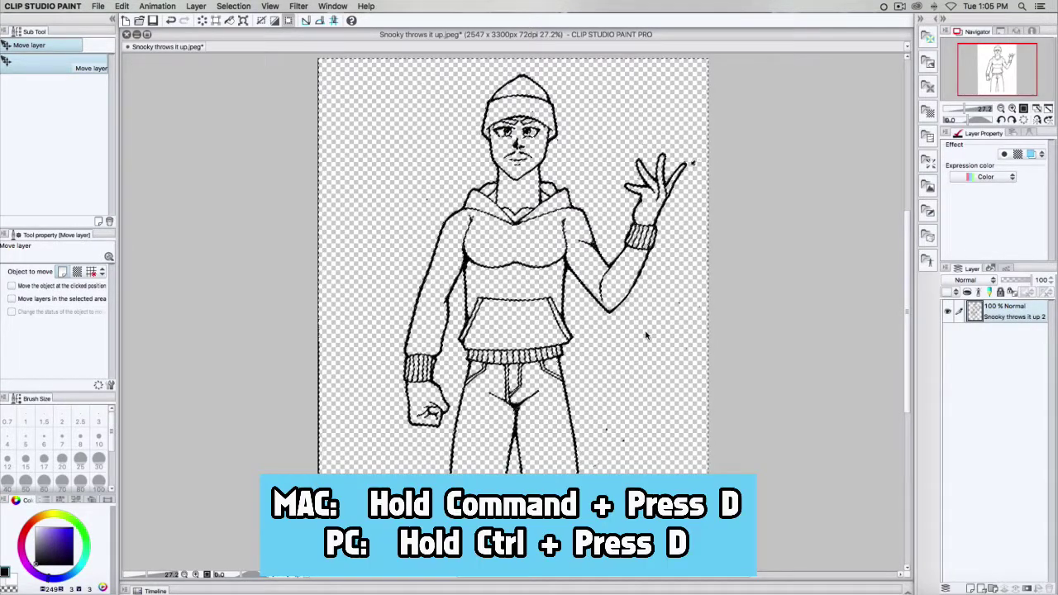
pyautogui.press('super+d')
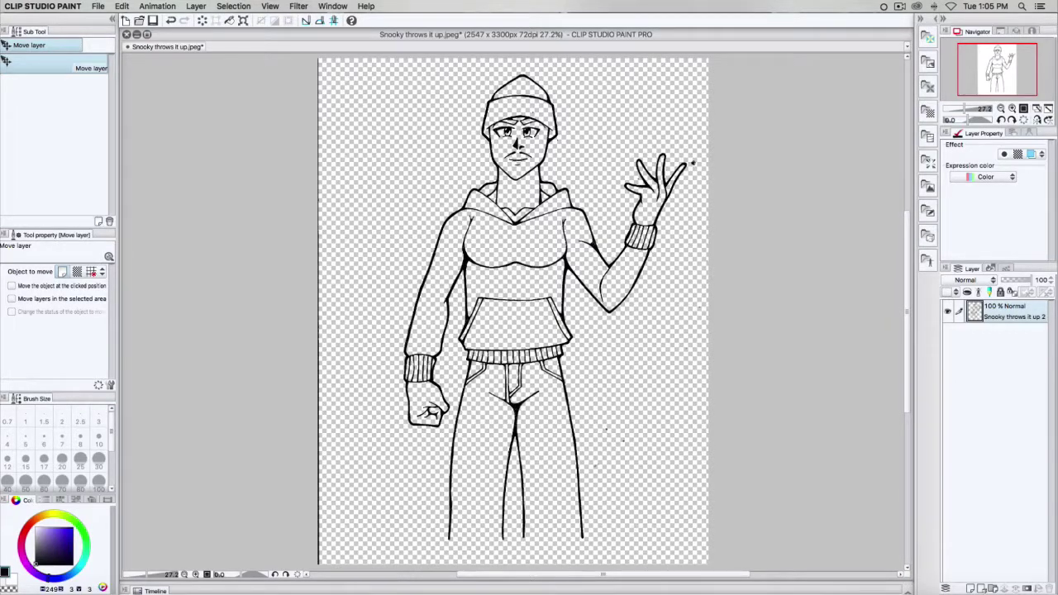
pyautogui.press('e')
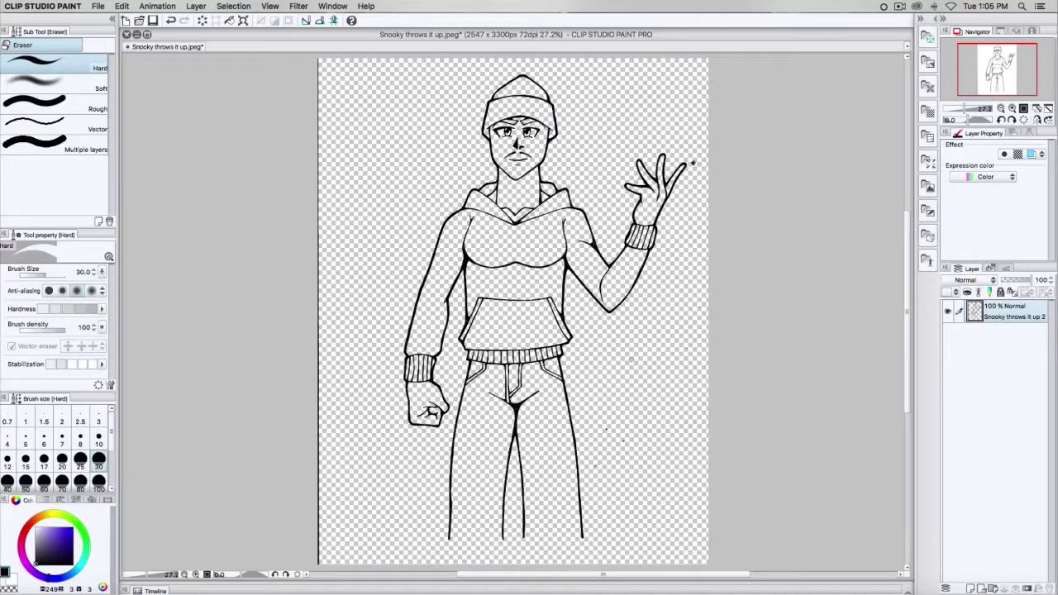